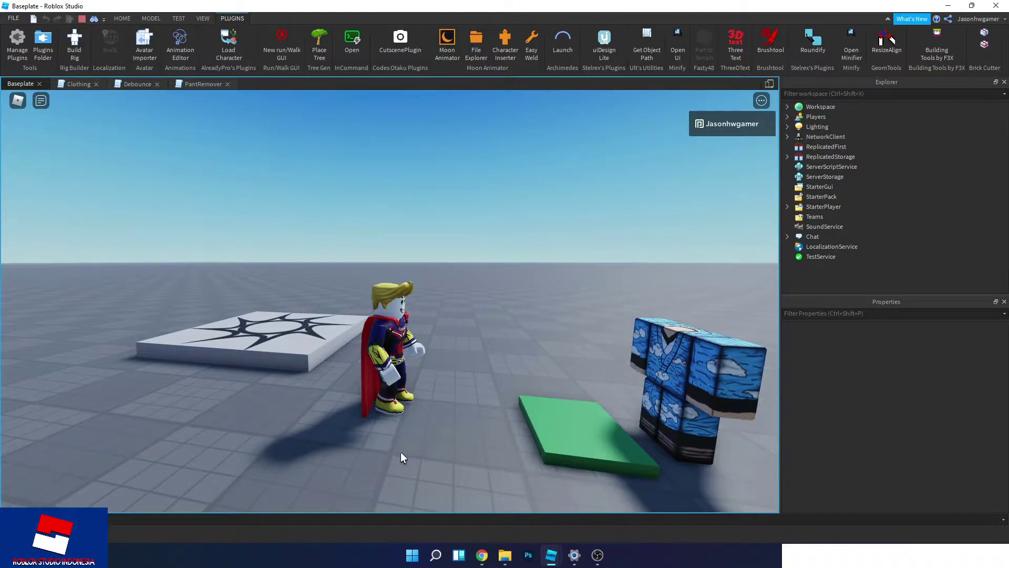
- Walk the playtest character onto both clothing giver pads to try on each displayed outfit
right_click_drag(401, 452, 400, 451)
key("w")
key("s")
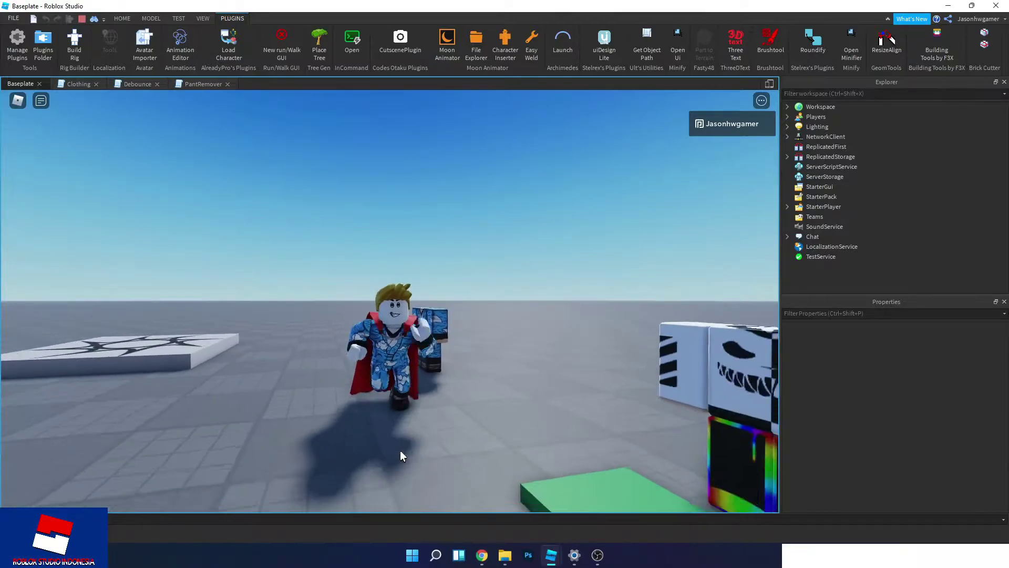
key("d")
key("d")
key("s")
key("w")
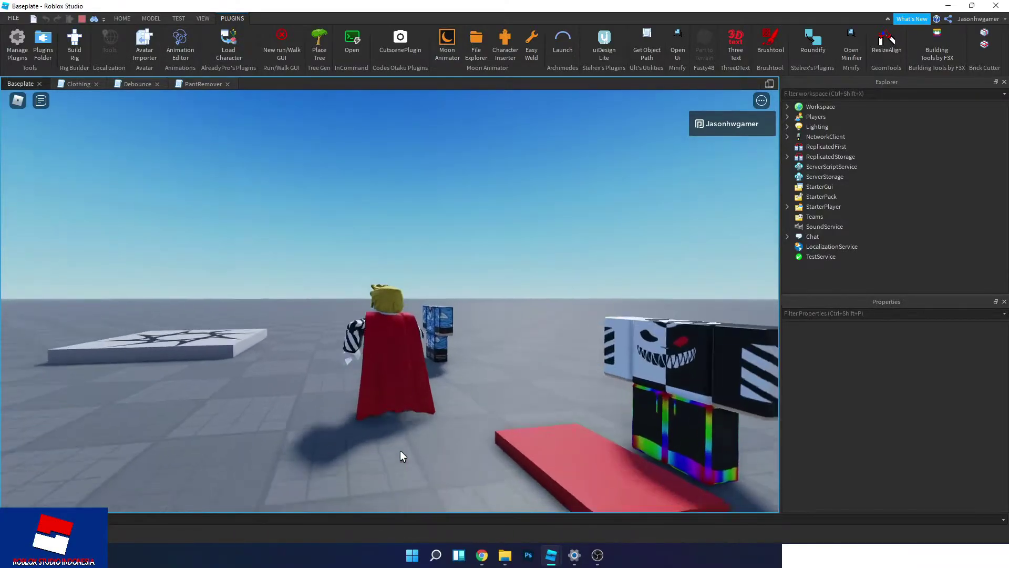
key("s")
right_click_drag(400, 451, 400, 451)
key("w")
key("s")
key("w")
key("s")
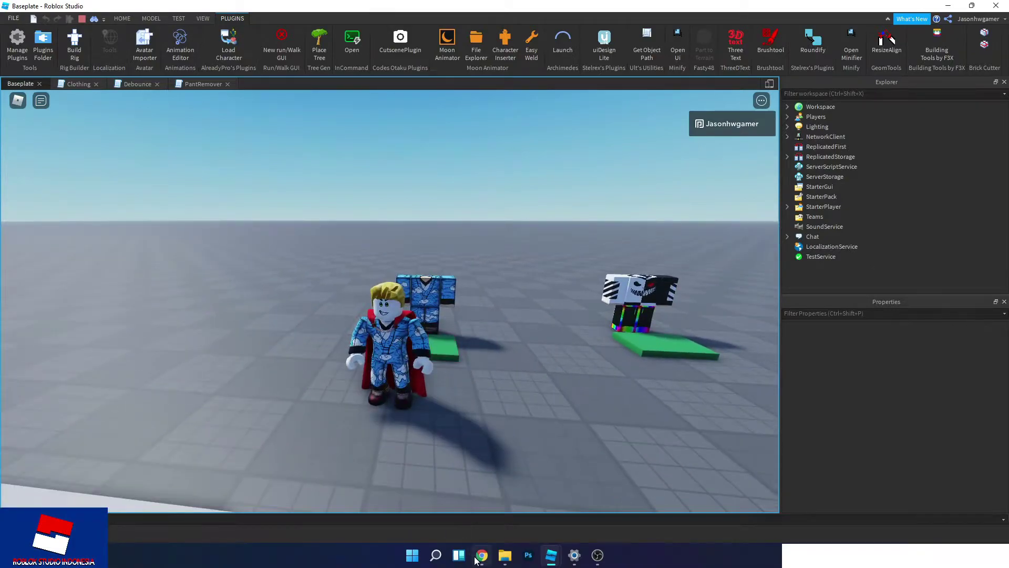
- Switch to Chrome and view the Roblox Studio Indonesia - Clothing Maker model page
mouse_move(475, 559)
left_click(490, 472)
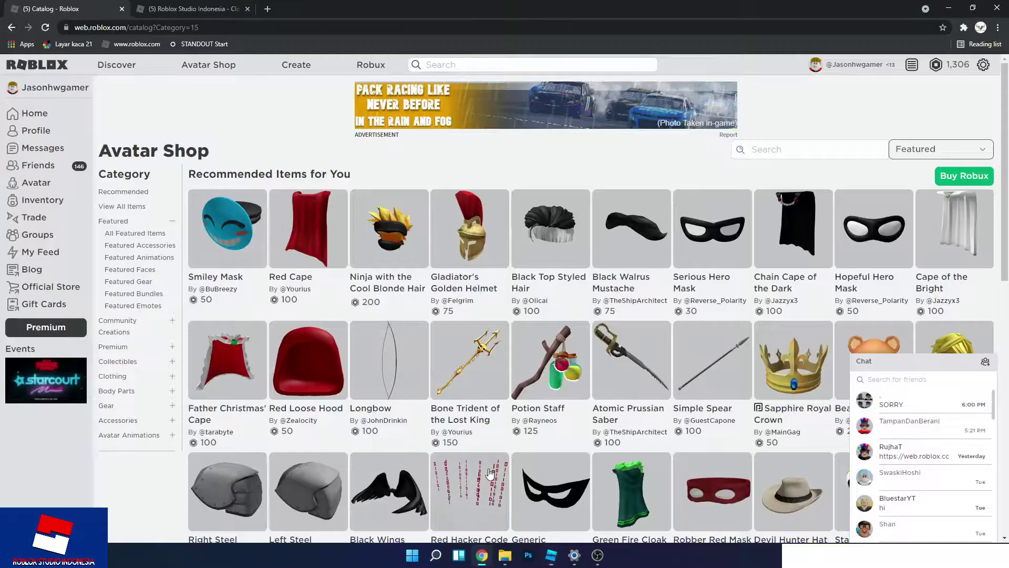
left_click(194, 9)
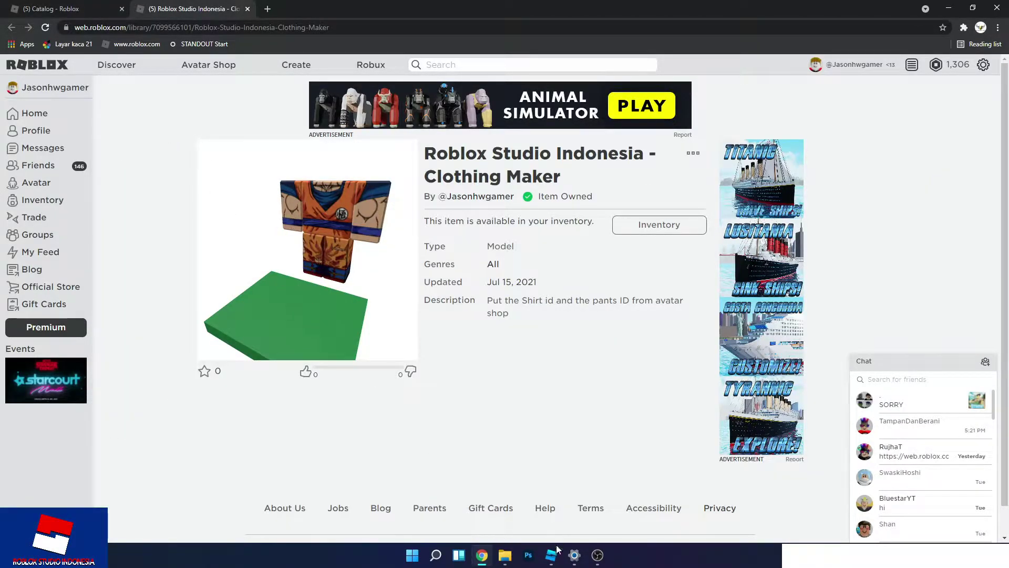
- Return to the Baseplate place in Roblox Studio and select the Pants object inside the Roblox Studio Indonesia - Clothing model
mouse_move(551, 555)
left_click(645, 507)
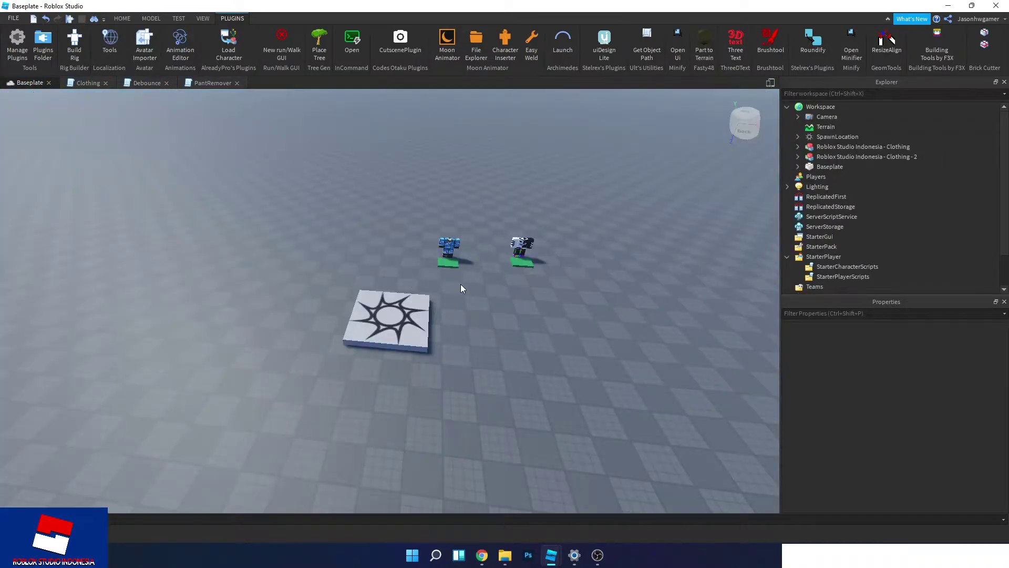
right_click_drag(462, 284, 461, 289)
key("w")
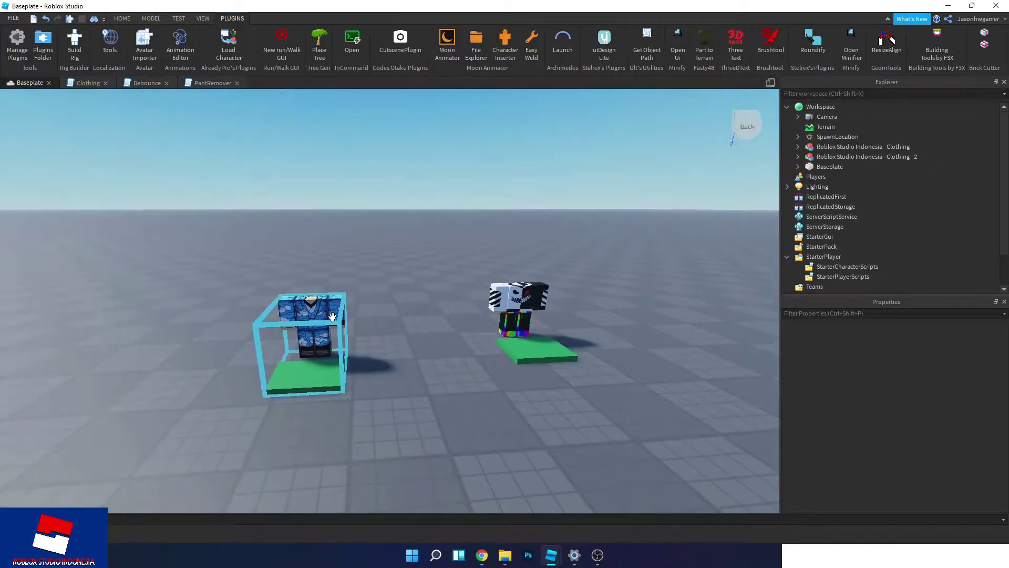
left_click(830, 147)
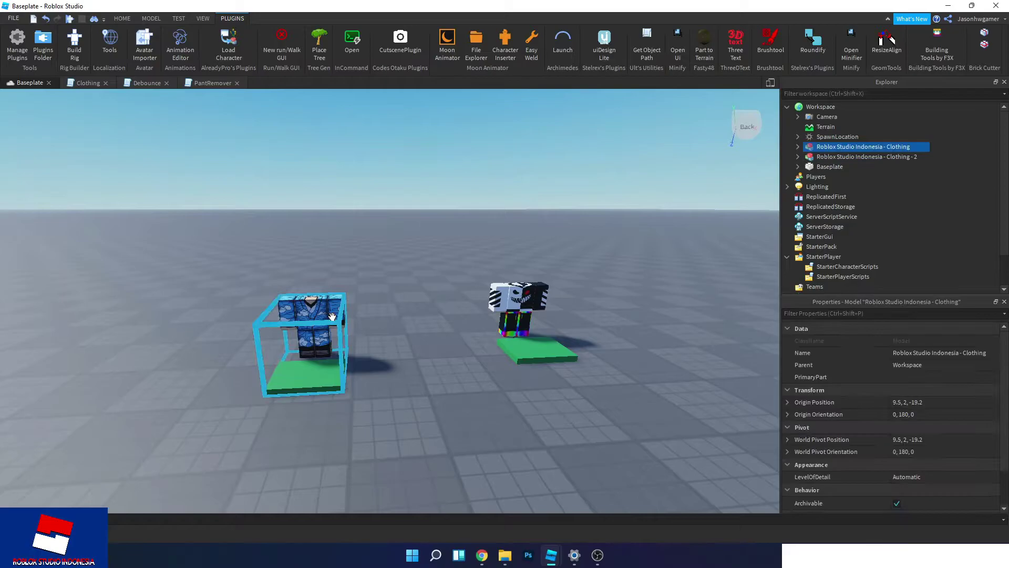
left_click(799, 147)
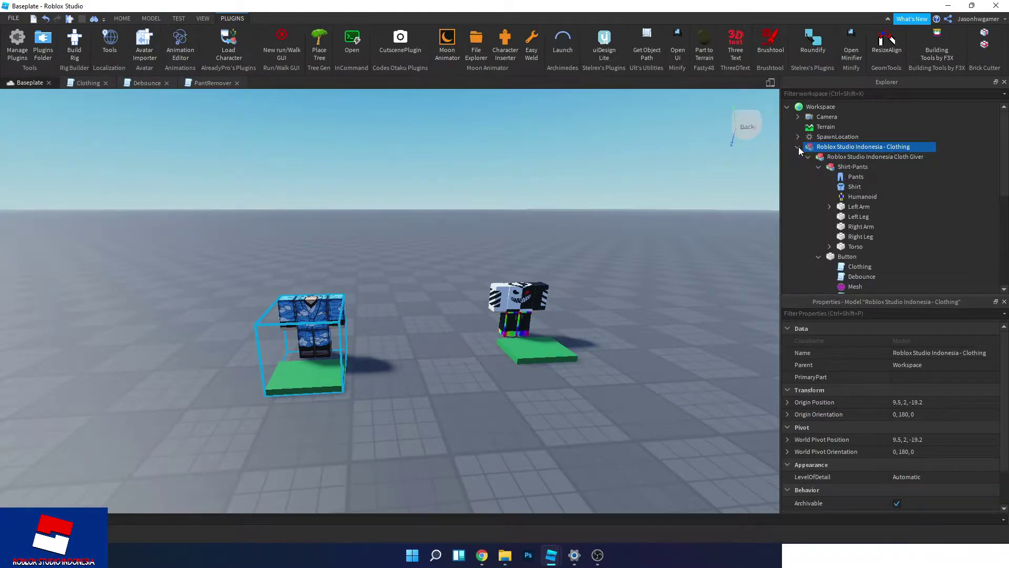
left_click(835, 178)
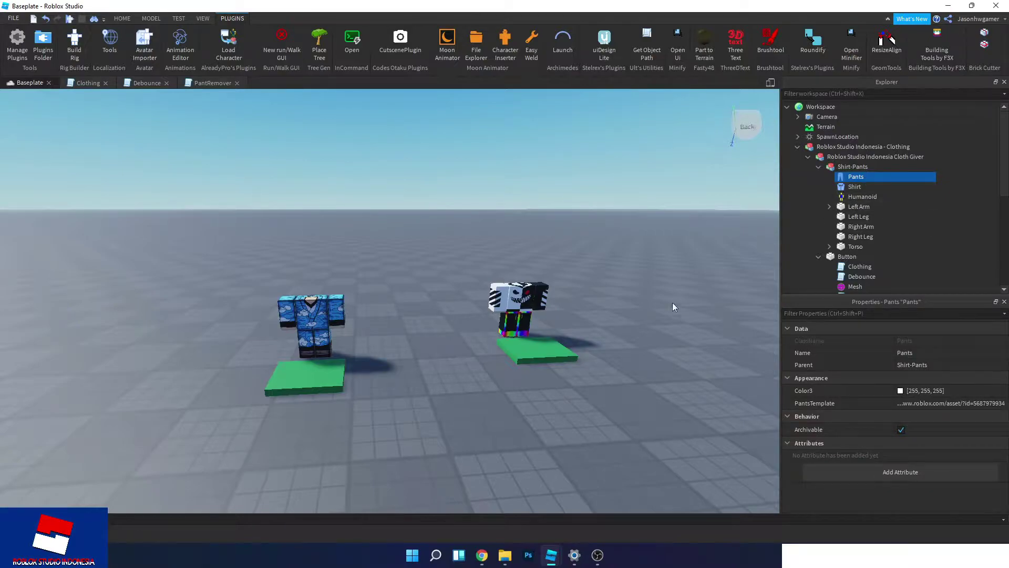
- In Chrome, search the Avatar Shop's Pants clothing category for "tanjiro"
left_click(482, 556)
left_click(103, 7)
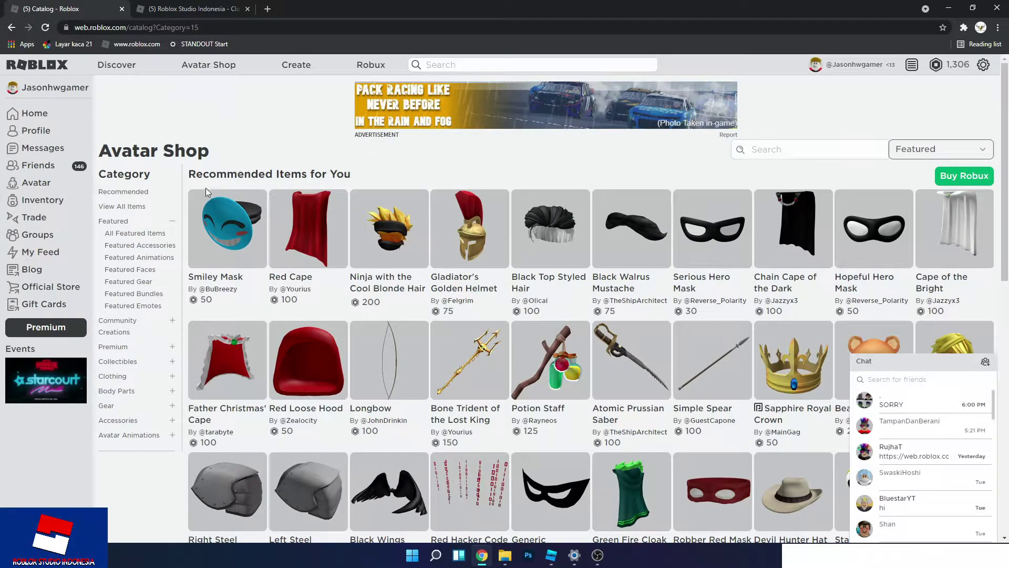
left_click(124, 376)
left_click(114, 425)
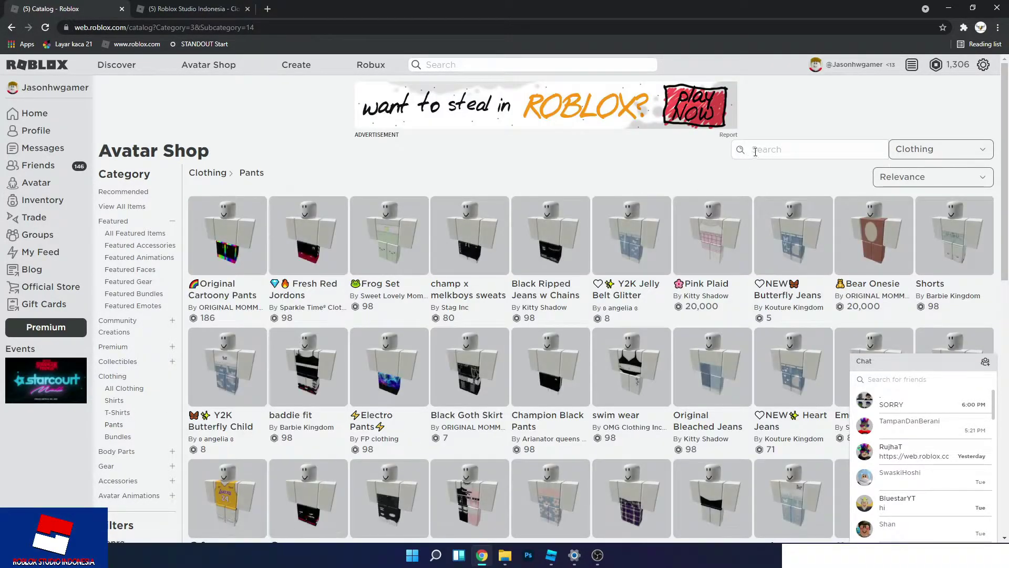
left_click(755, 152)
type("ts")
key("Return")
left_click_drag(755, 150, 785, 147)
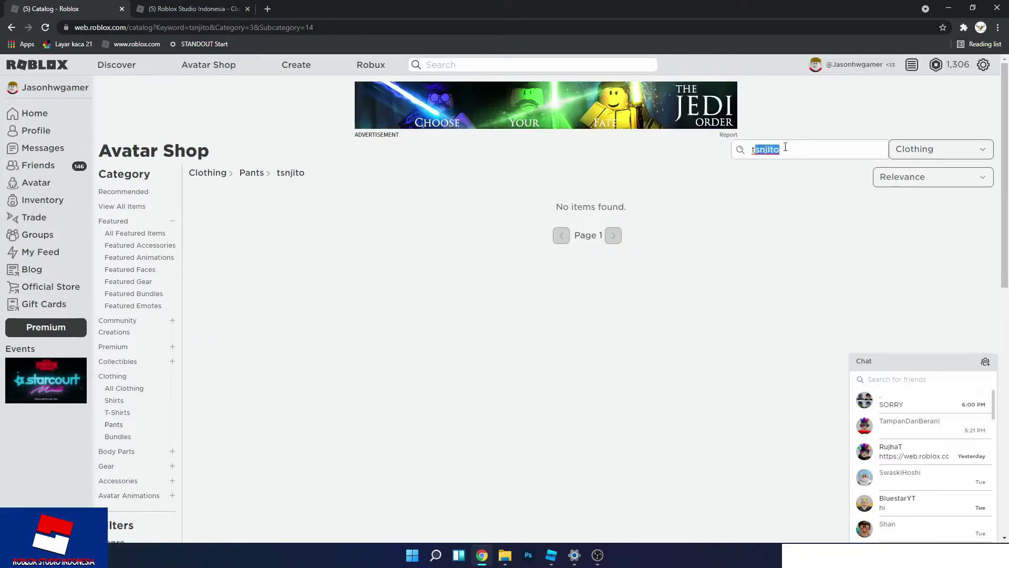
type("anj")
key("Return")
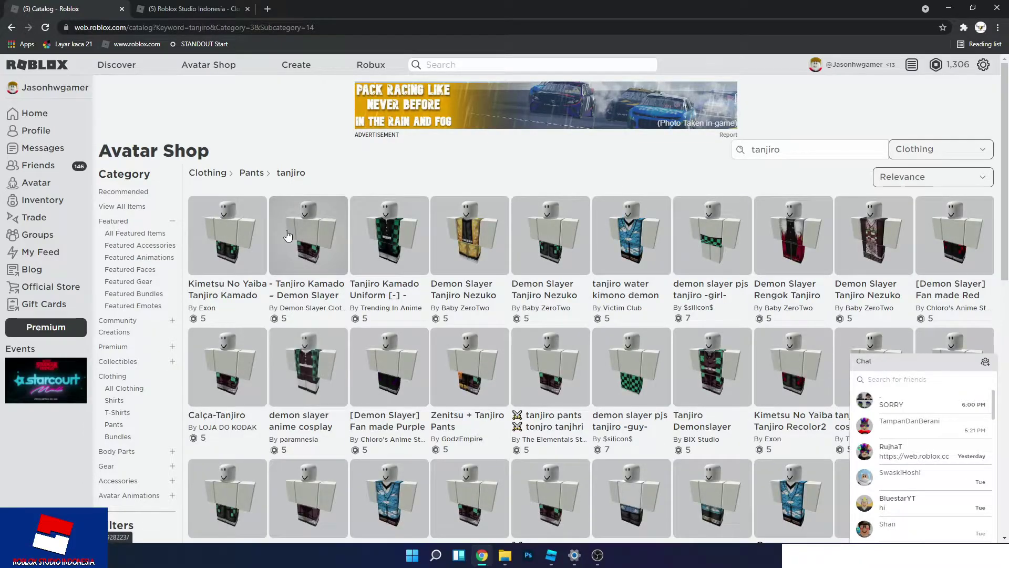
- Open the Kimetsu No Yaiba Tanjiro Kamado Bottom item and copy its asset ID from the page address
left_click(246, 242)
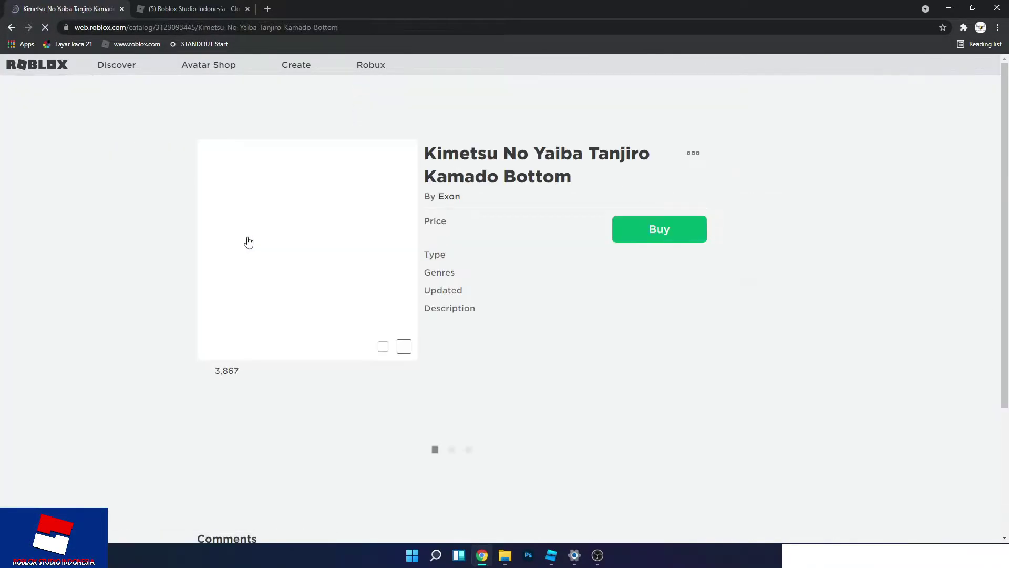
double_click(179, 27)
key("ctrl+c")
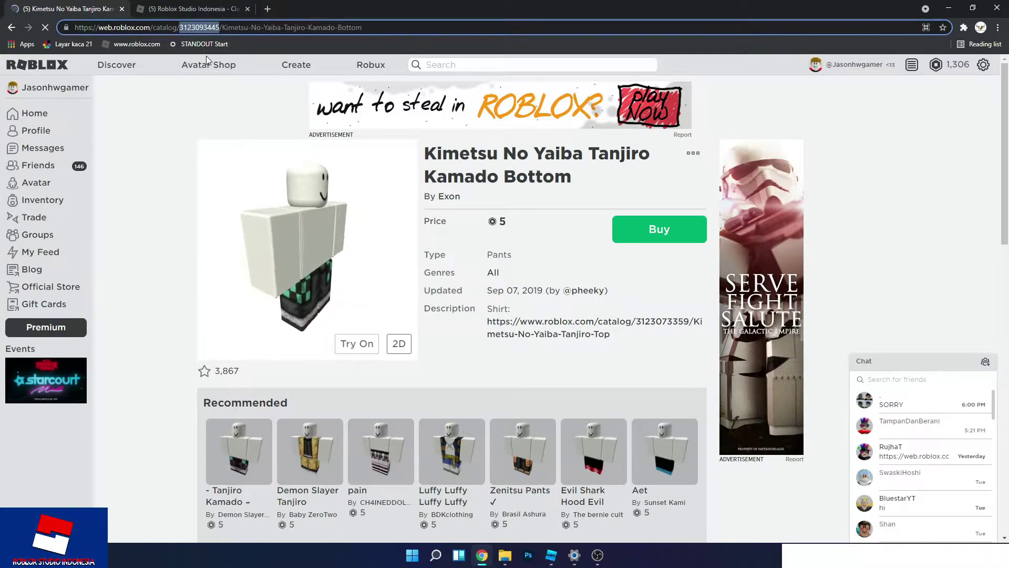
mouse_move(548, 565)
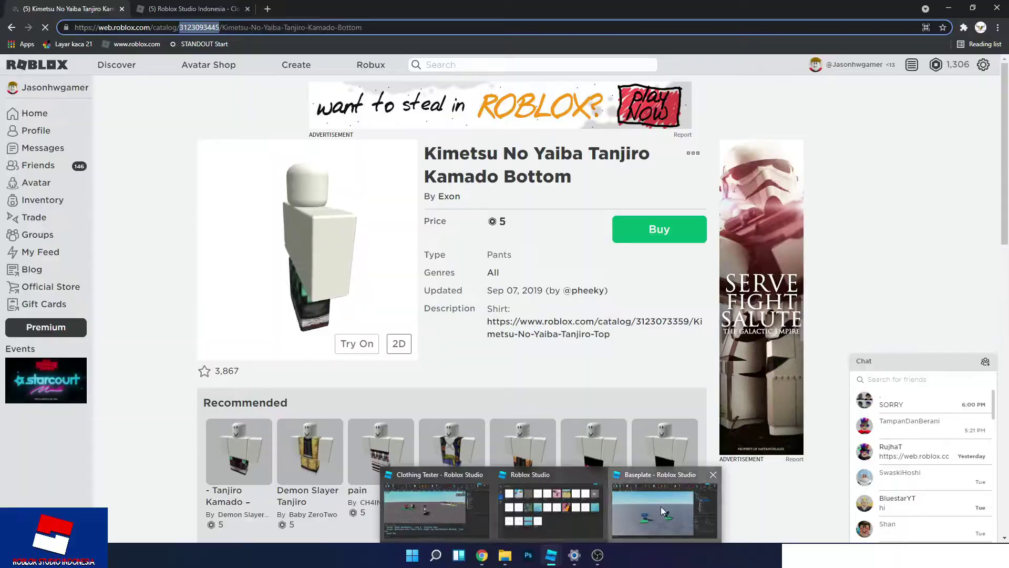
left_click(661, 507)
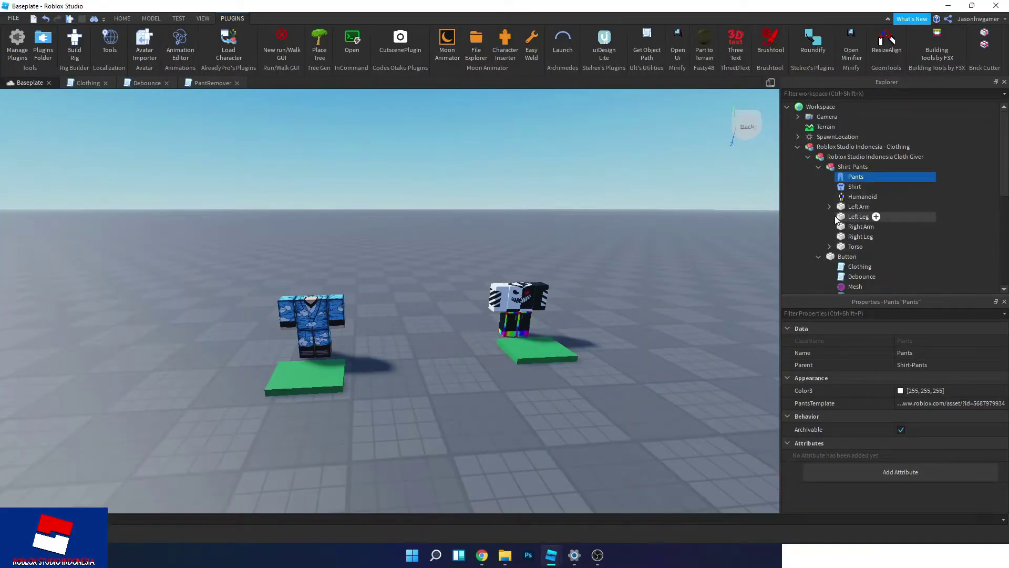
left_click(948, 403)
key("ctrl+v")
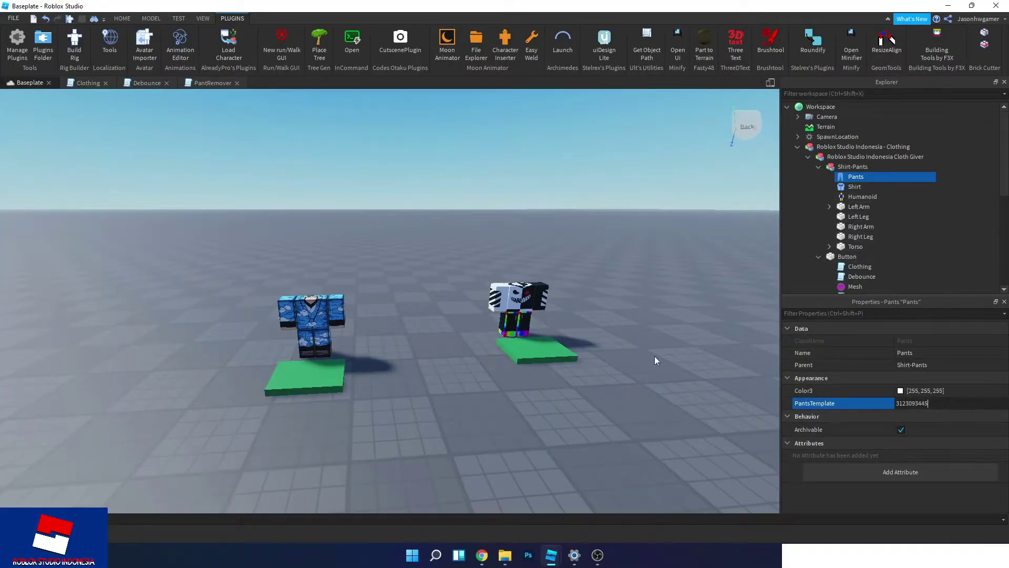
key("Return")
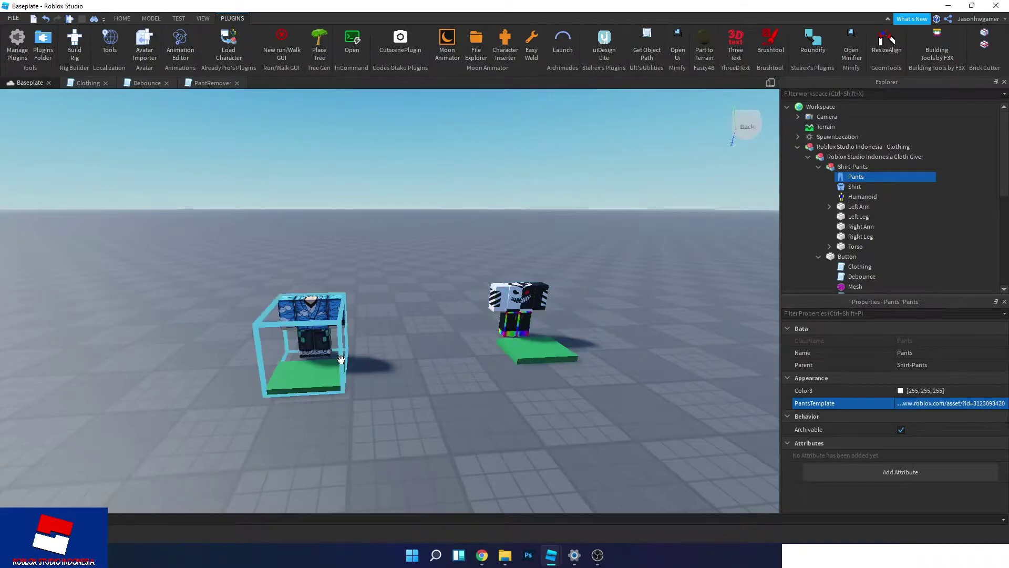
- Select the model's Shirt object, and in Chrome search the Avatar Shop's Shirts category for "tanjiro"
left_click(844, 187)
key("alt+Tab")
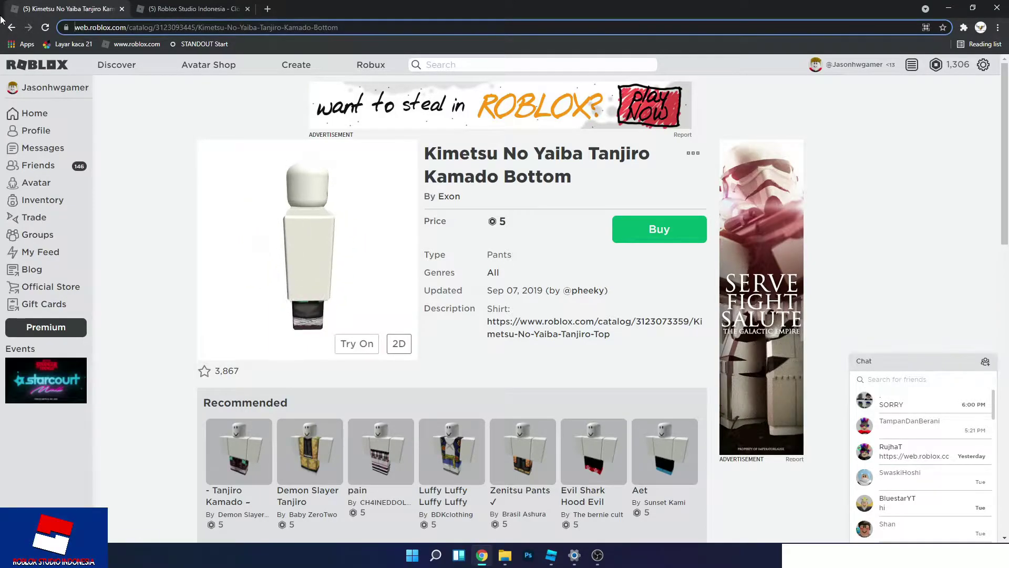
left_click(11, 29)
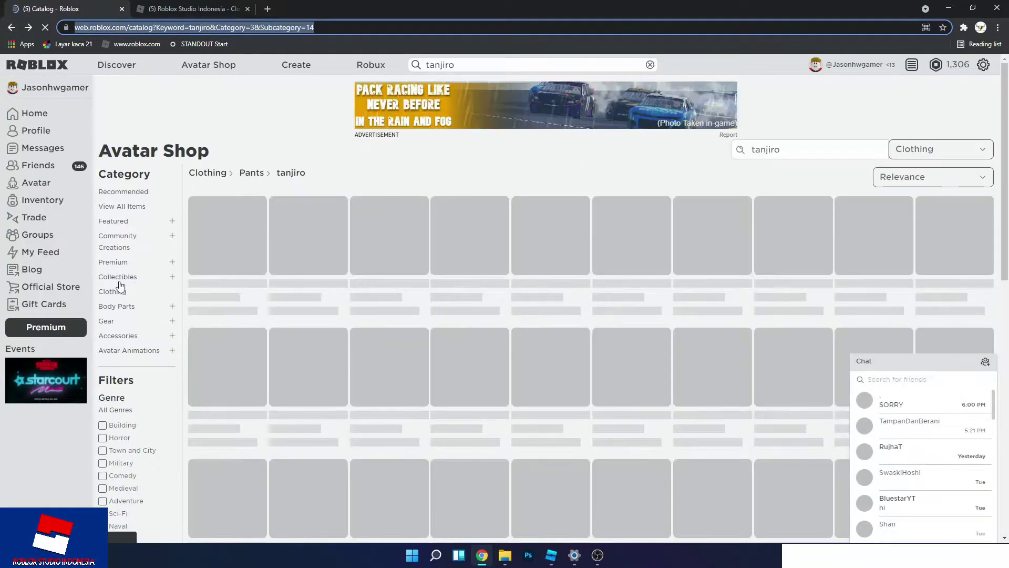
mouse_move(121, 291)
left_click(127, 316)
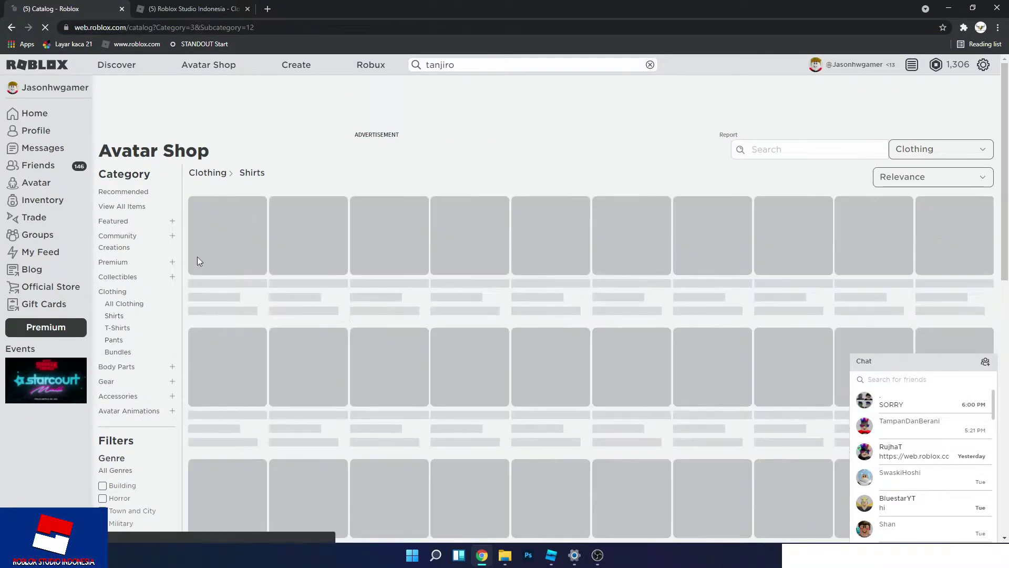
left_click(751, 151)
type("tanji")
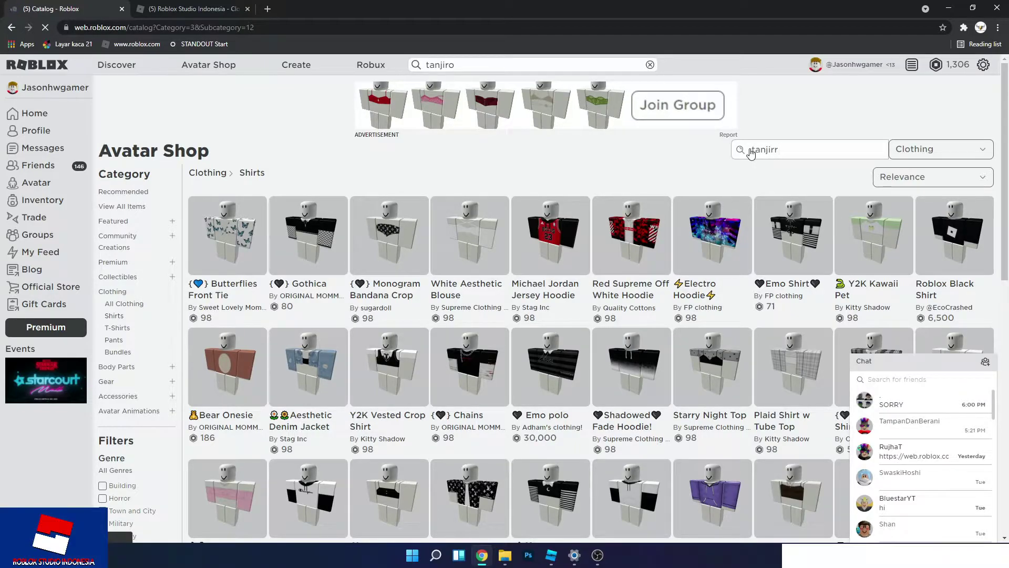
type("ro")
key("Return")
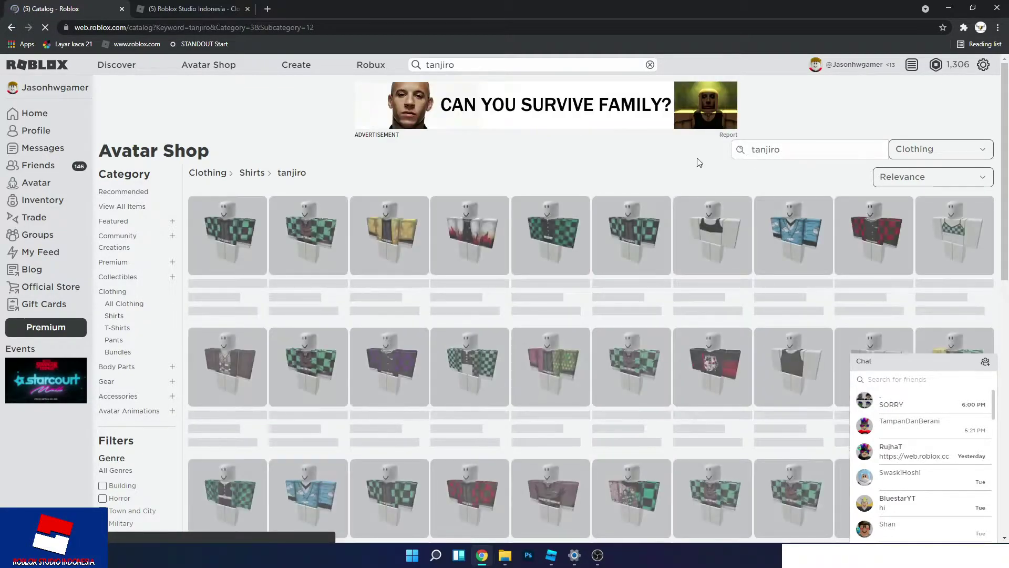
- Open the Tanjiro Kamado ~ Demon Slayer Uniform & Haori shirt and copy its asset ID from the page address
left_click(282, 232)
double_click(184, 27)
key("ctrl+c")
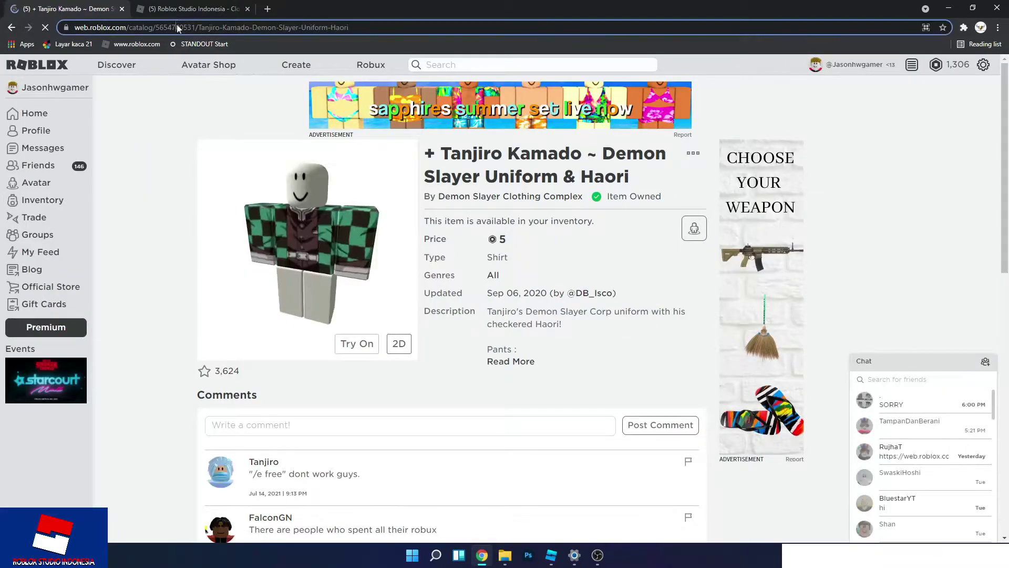
- Back in Roblox Studio, set the ShirtTemplate of the first clothing model's Shirt to the copied shirt ID
key("alt+Tab")
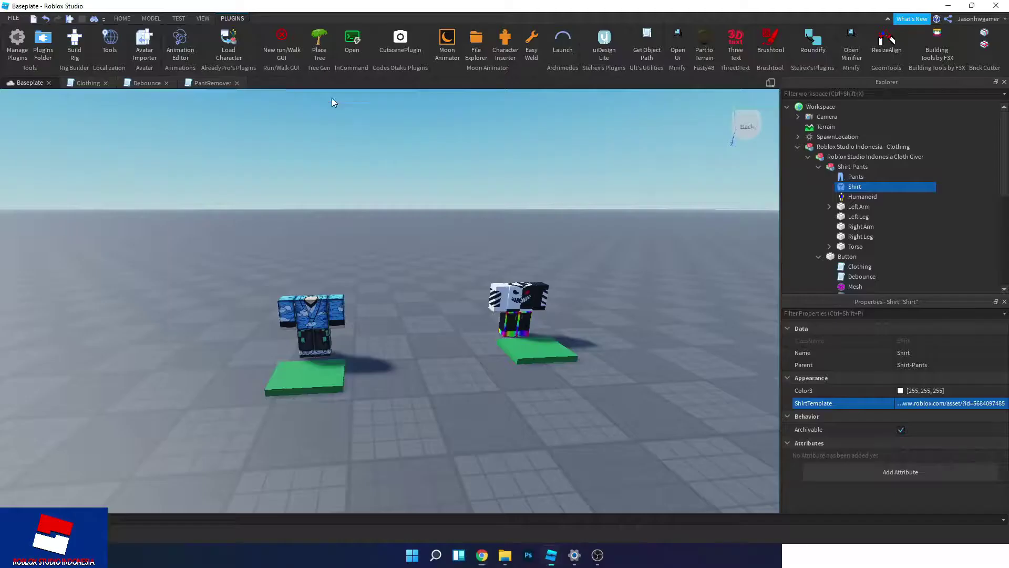
left_click(844, 176)
left_click(844, 187)
left_click(964, 402)
key("ctrl+v")
key("Return")
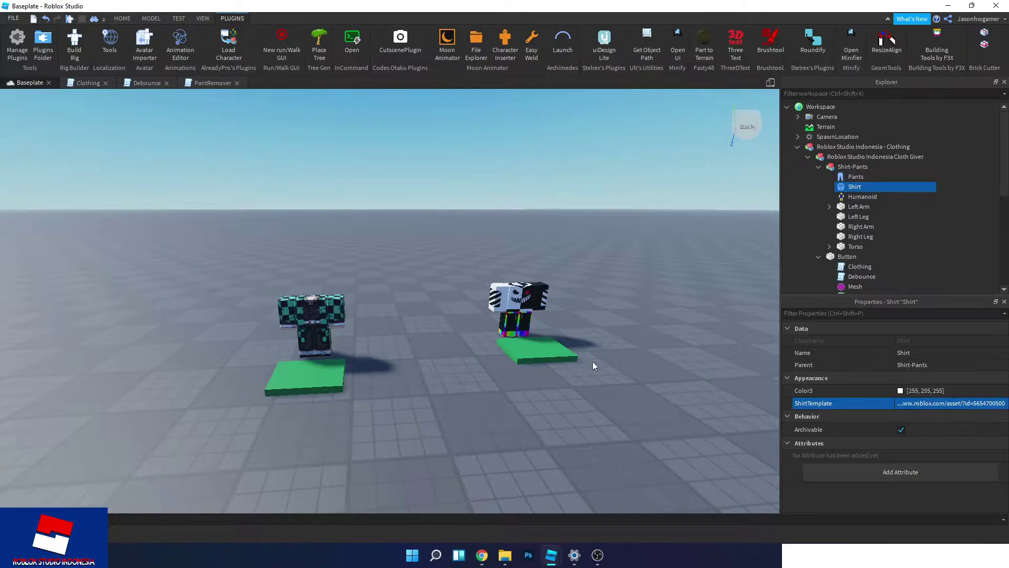
left_click(412, 359)
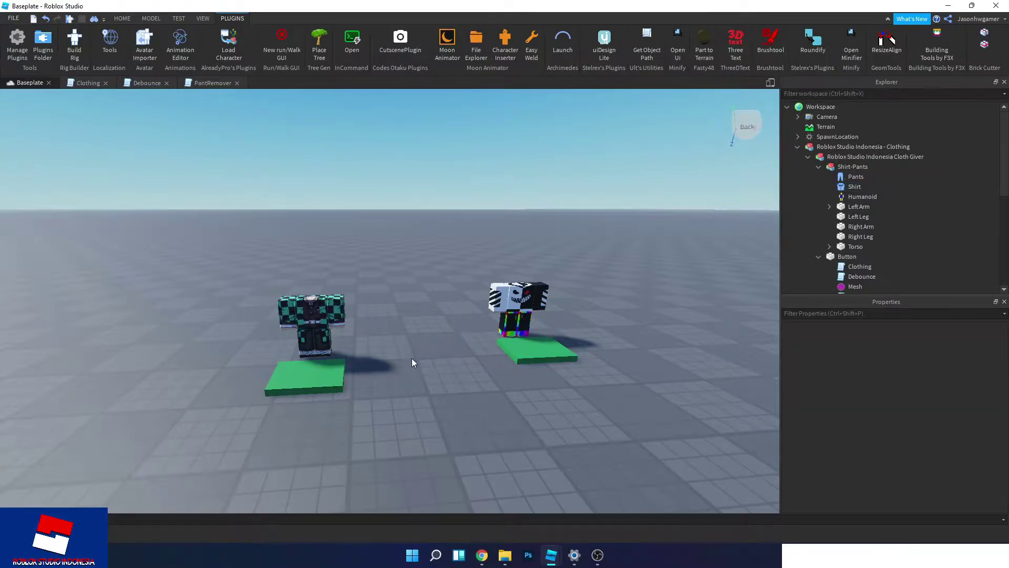
- Start a playtest, walk the character onto the Tanjiro outfit's pad and inspect the worn clothing from several angles
left_click(68, 19)
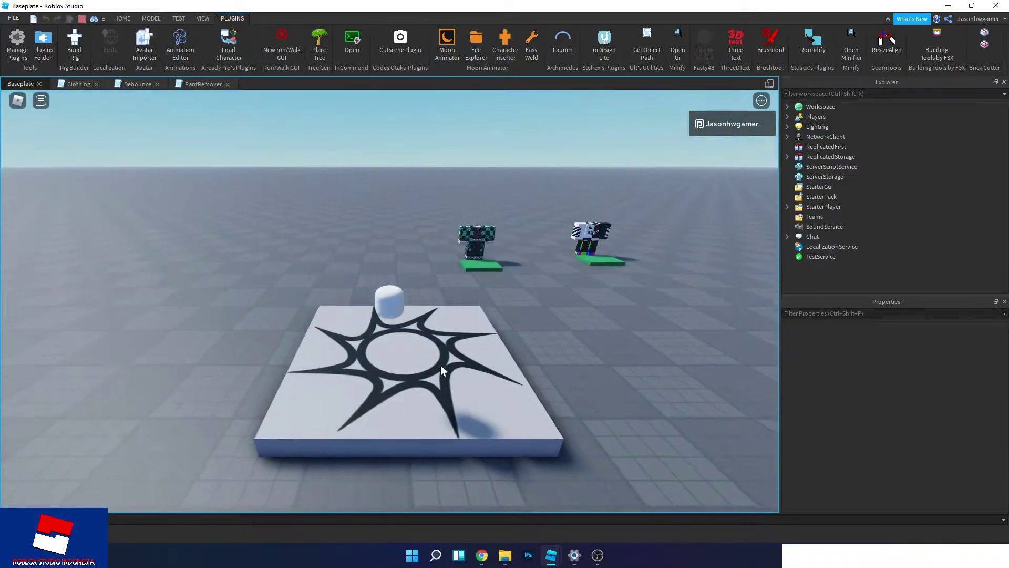
key("w")
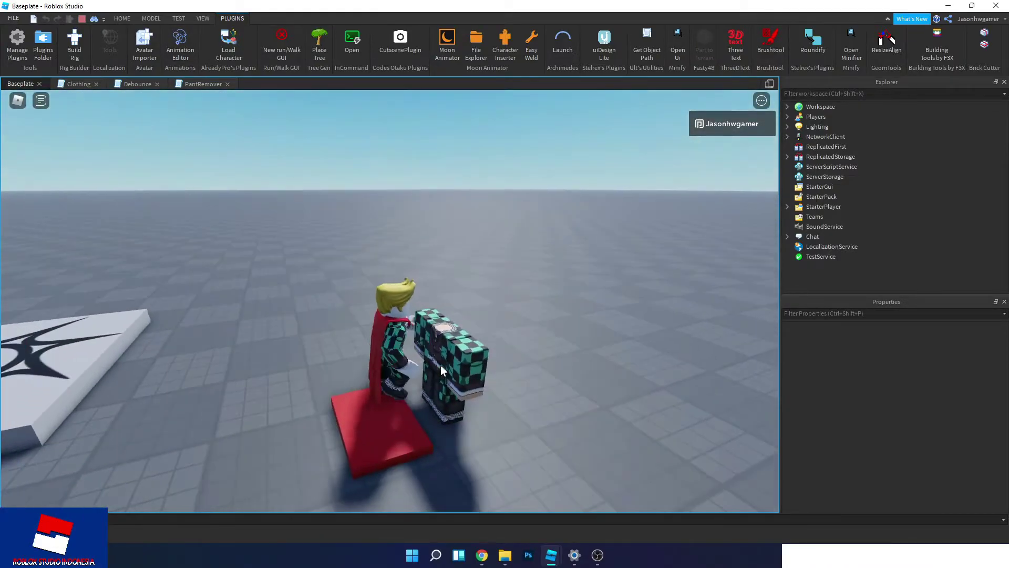
key("s")
right_click_drag(440, 365, 440, 365)
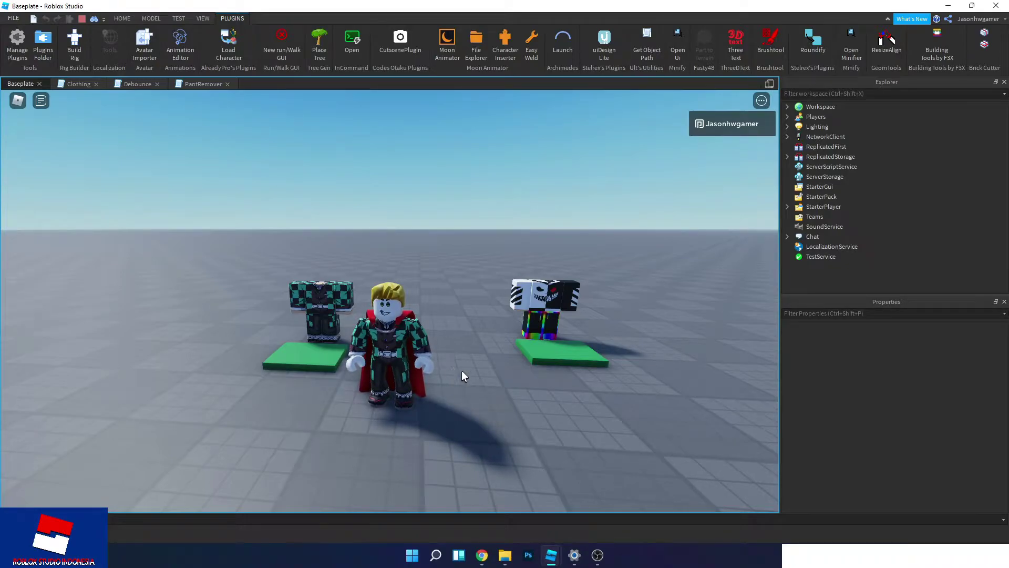
right_click_drag(463, 371, 463, 372)
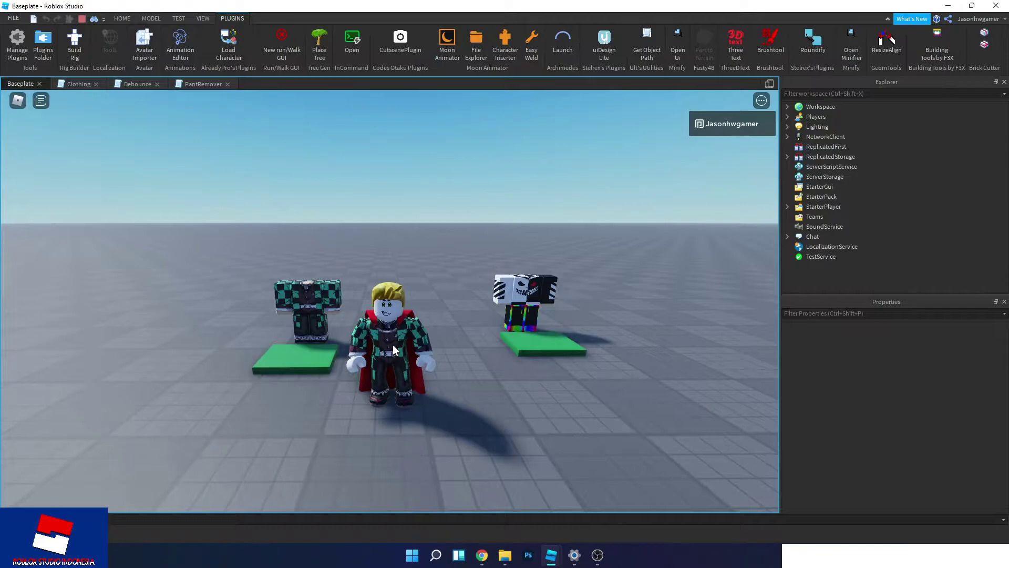
right_click_drag(333, 192, 347, 216)
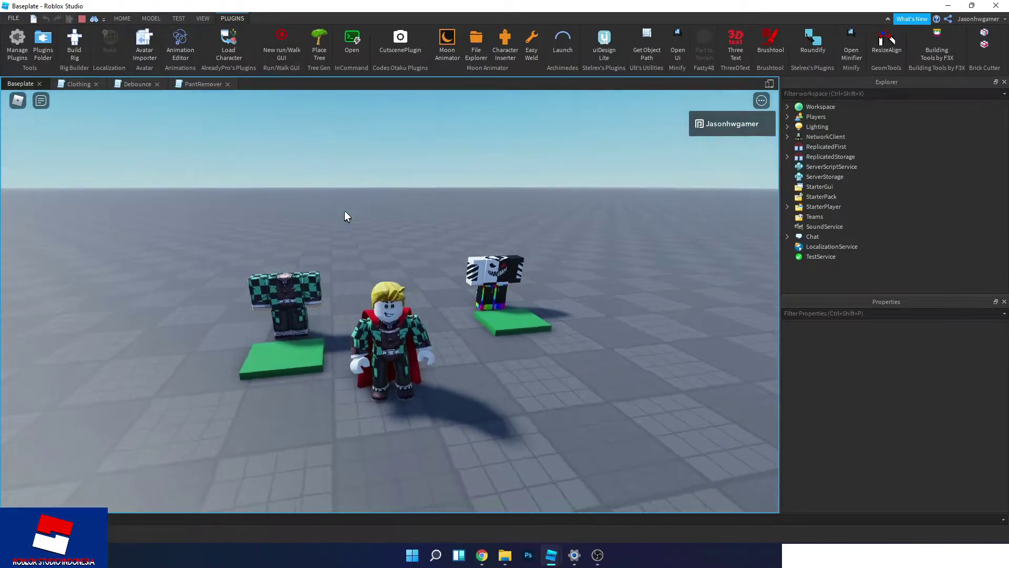
right_click_drag(404, 317, 392, 348)
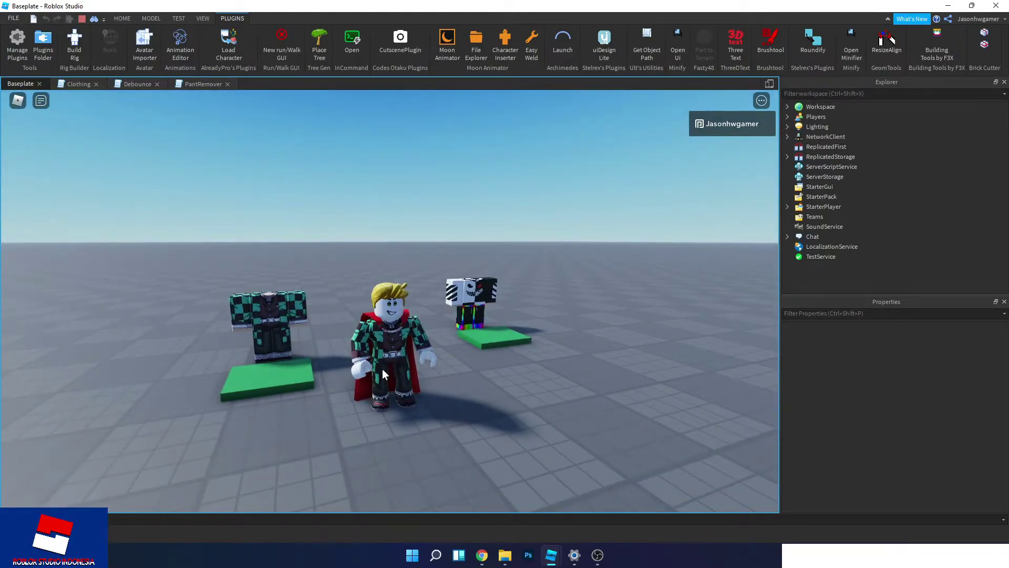
- Inspect the character wearing the Tanjiro outfit in the playtest from several angles and walk it away from the clothing pads
right_click_drag(378, 356, 381, 356)
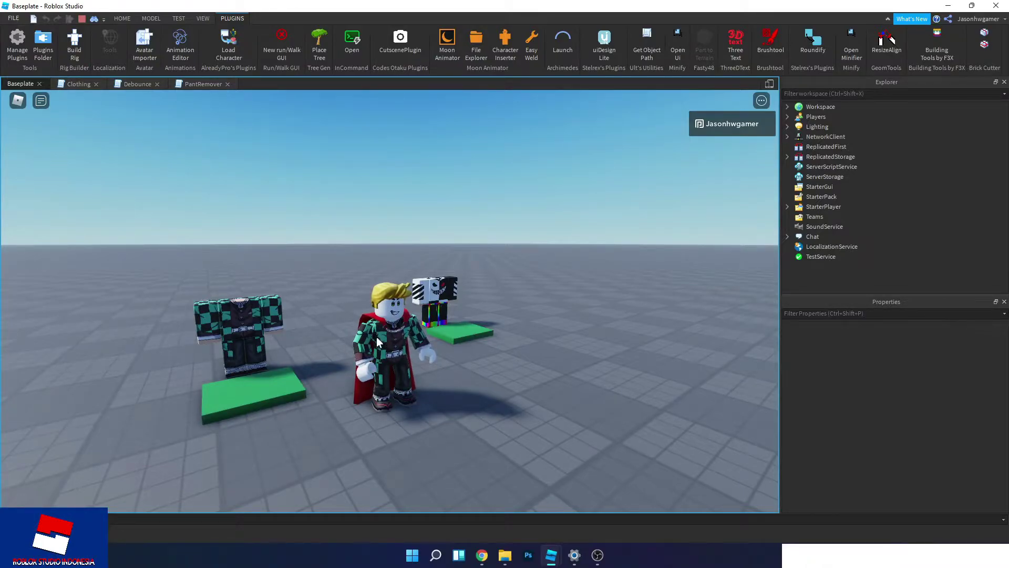
right_click_drag(377, 337, 375, 335)
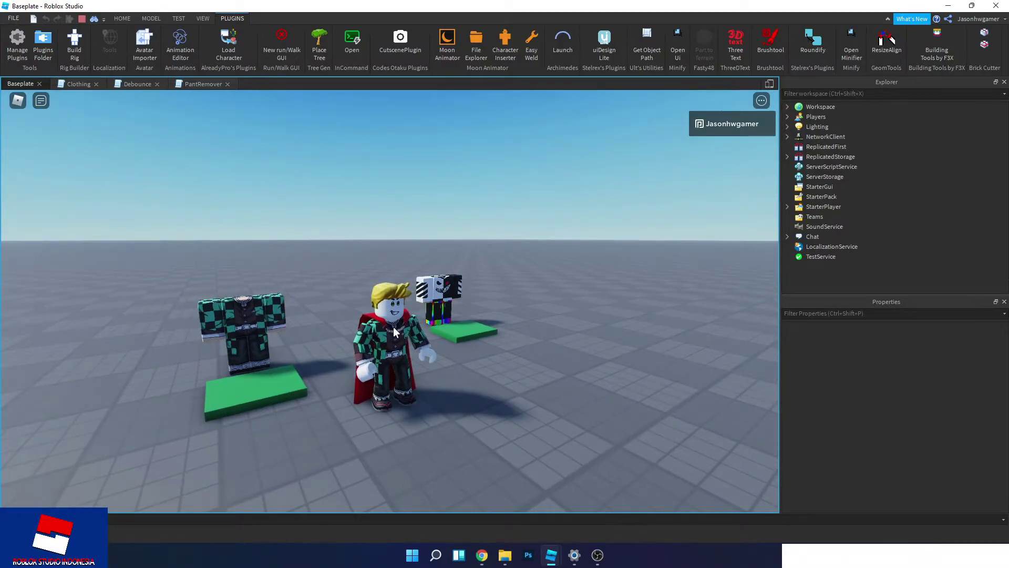
right_click_drag(393, 326, 392, 323)
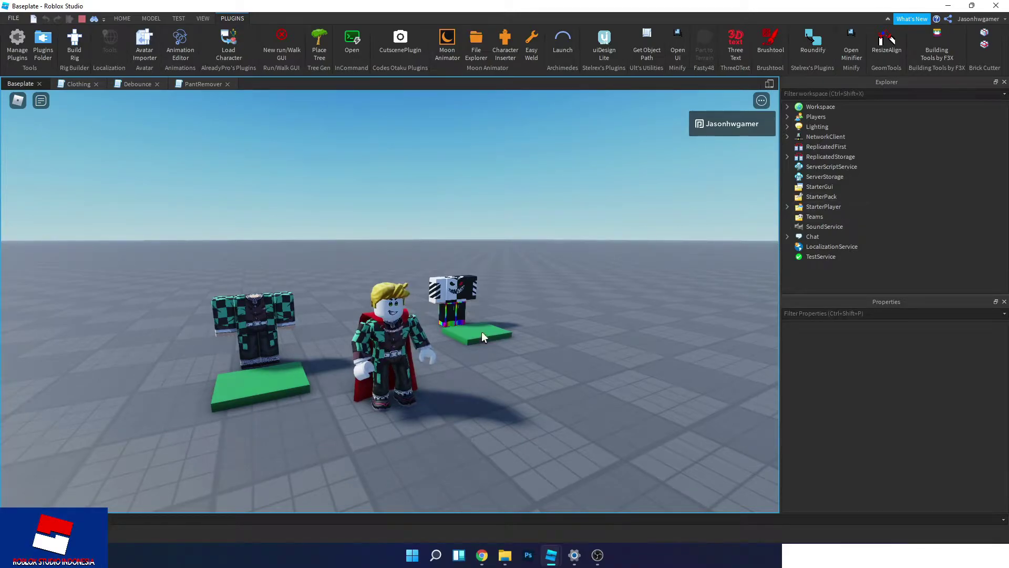
right_click_drag(401, 338, 405, 330)
key("s")
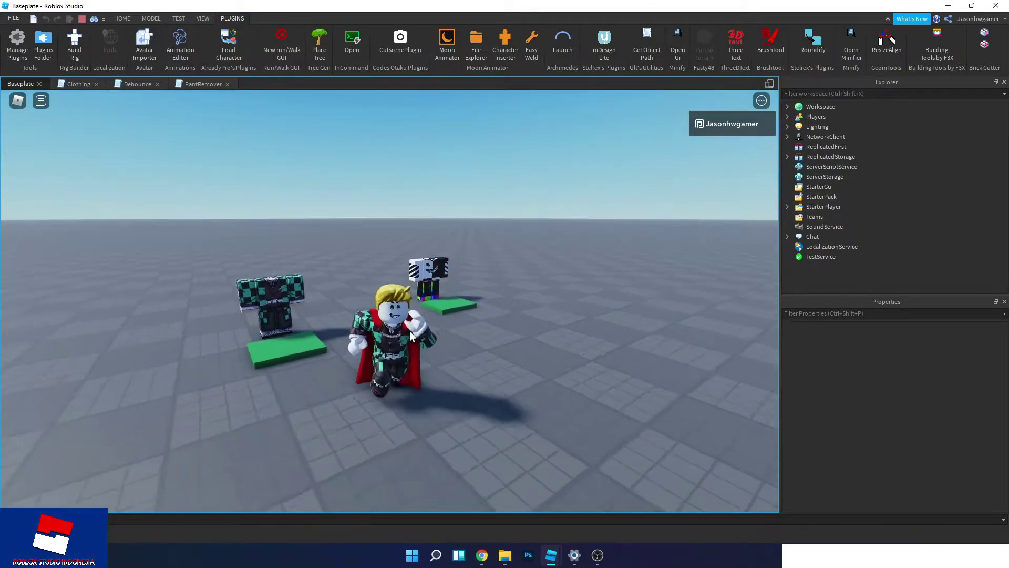
key("d")
- Copy the player's character model from the running playtest's Workspace and stop the playtest
left_click(787, 106)
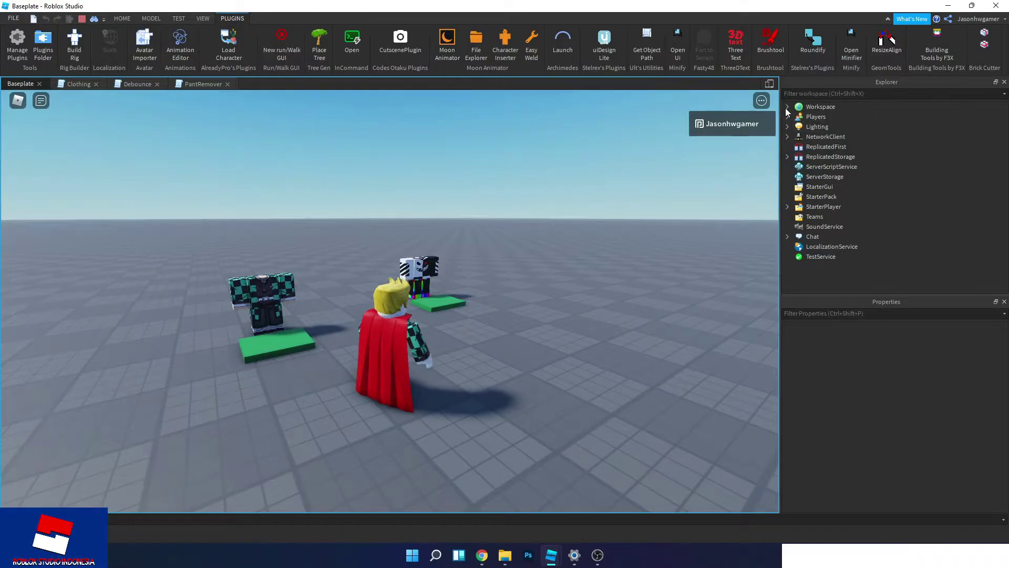
left_click(814, 146)
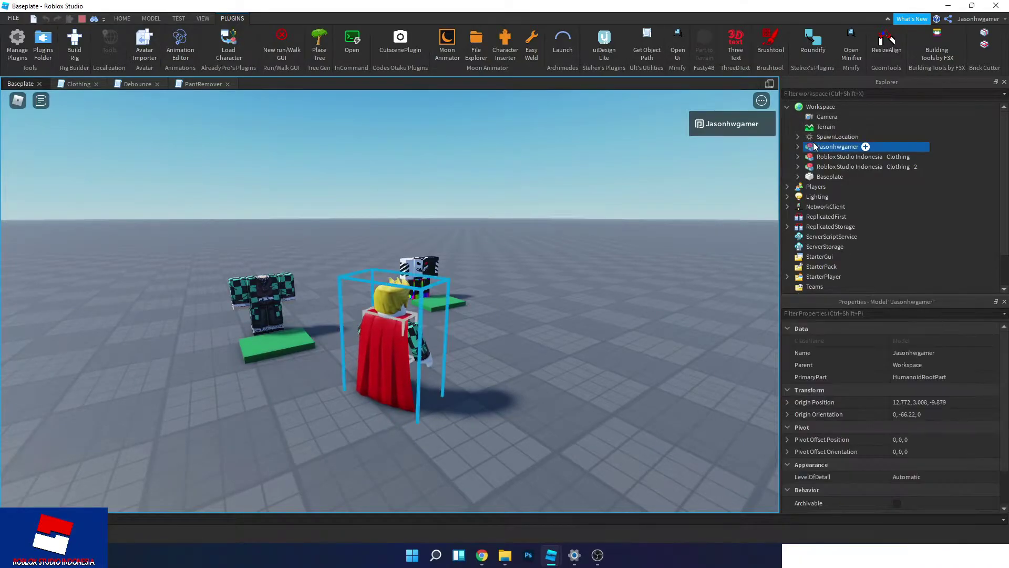
right_click(812, 142)
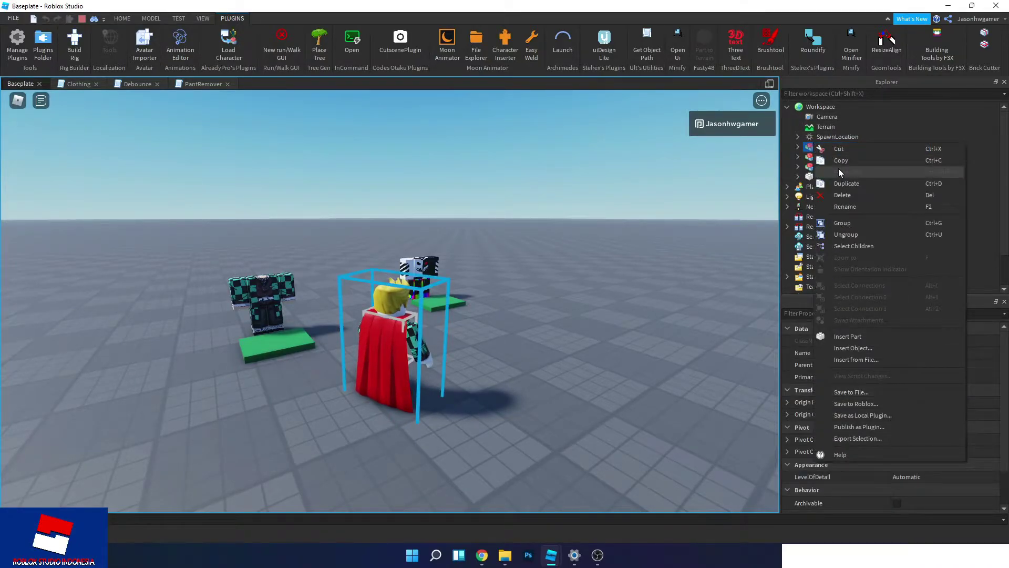
left_click(840, 165)
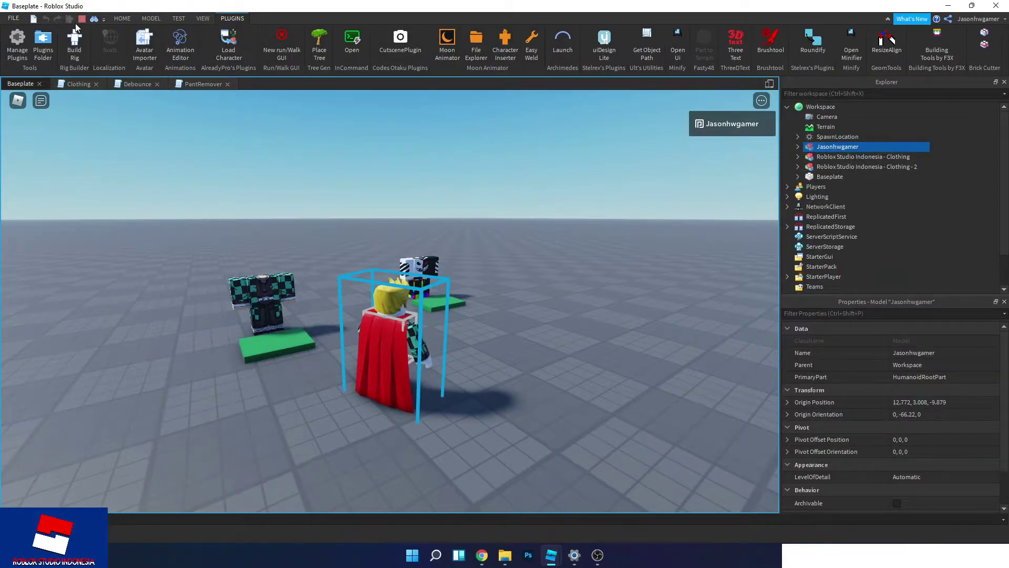
key("shift+F5")
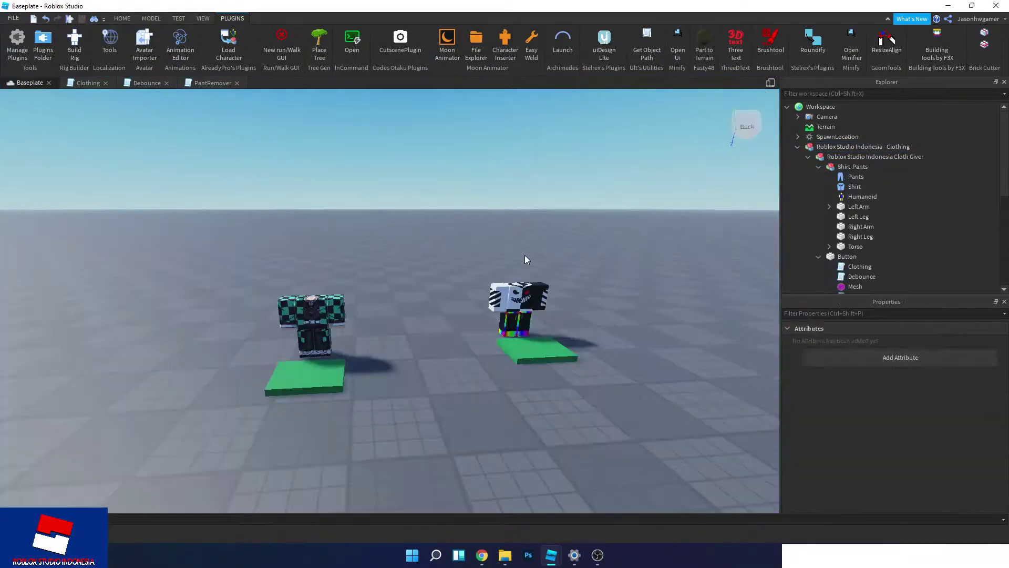
- Paste the copied character into Workspace, place it between the two clothing models and rotate it to face the same way as they do
left_click(812, 107)
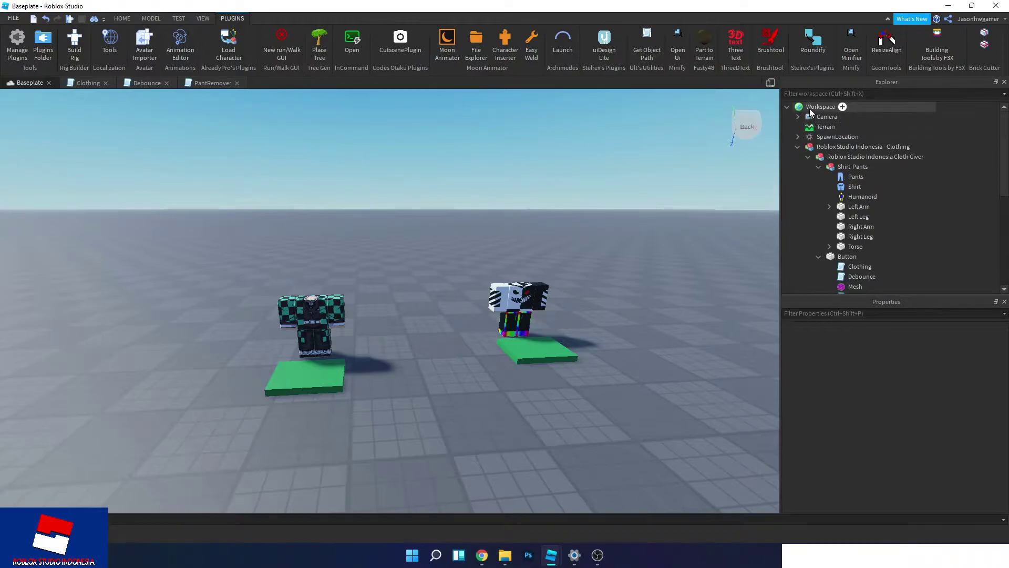
key("ctrl+v")
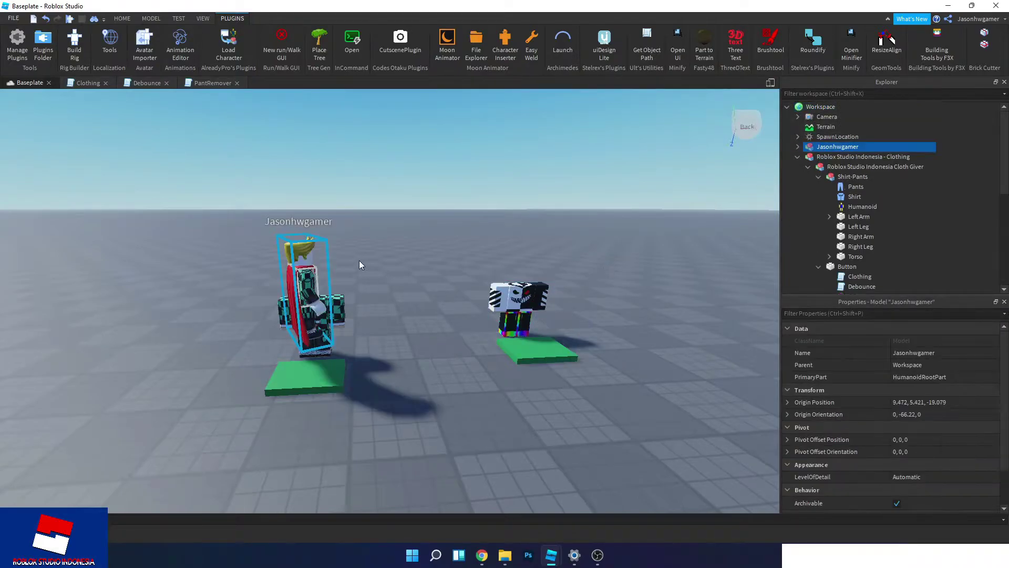
left_click_drag(313, 342, 423, 388)
key("ctrl+r")
key("ctrl+r")
key("ctrl+r")
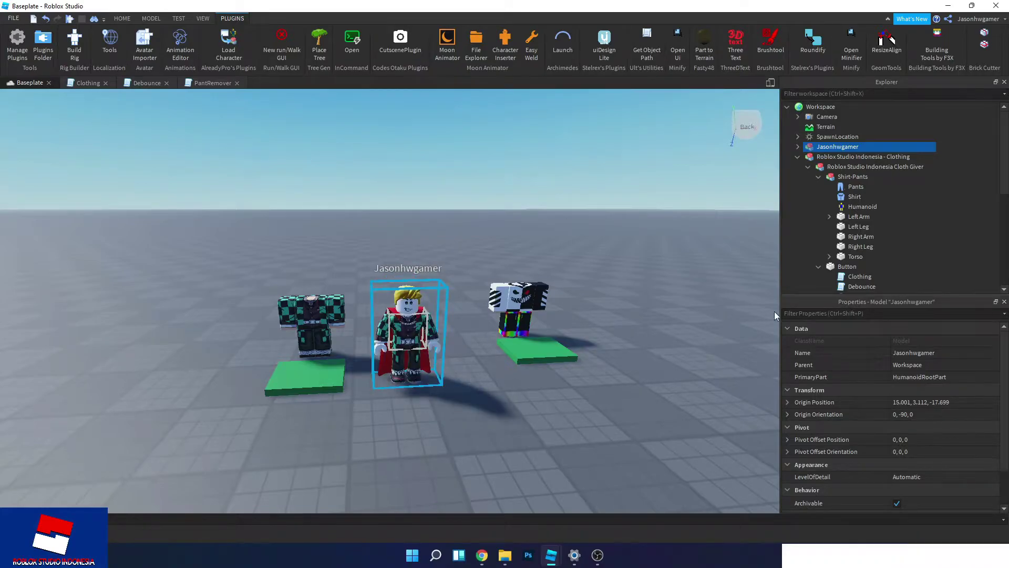
- Move the pasted character model into StarterPlayer and rename it StarterCharacter
left_click_drag(844, 147, 841, 255)
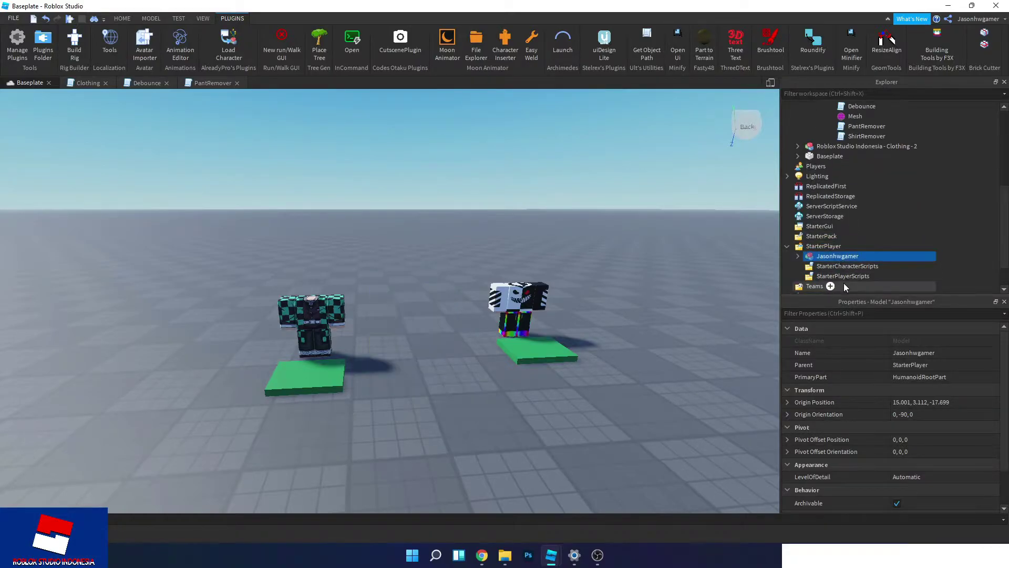
double_click(824, 256)
type("StarterC")
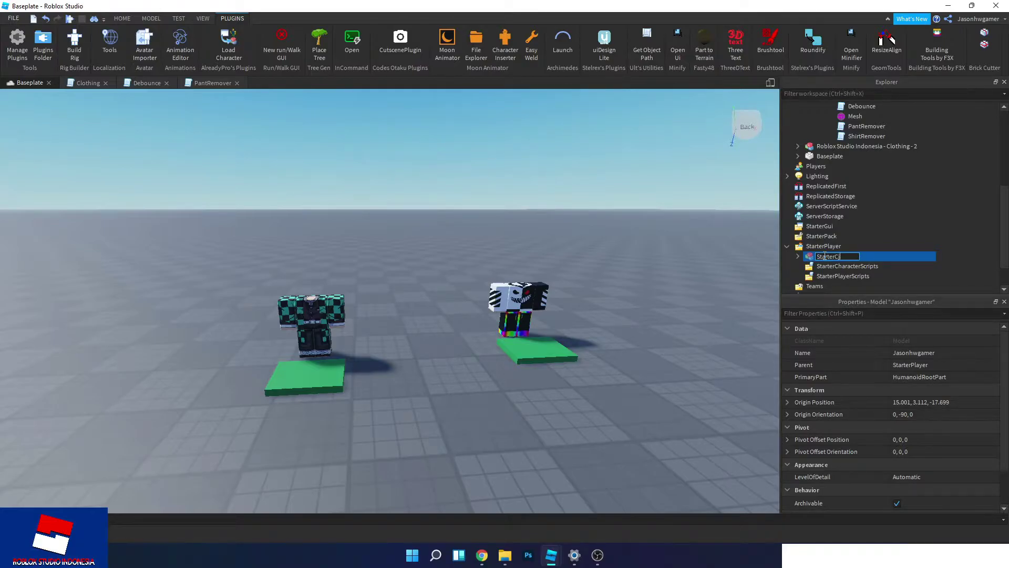
type("haracter")
key("Return")
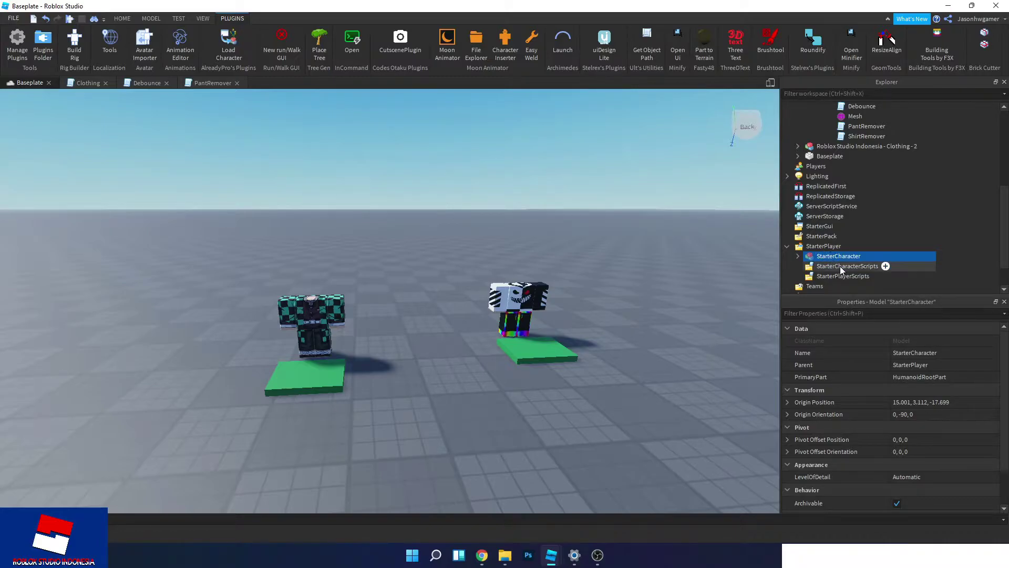
- Playtest the place to check that the player spawns as the StarterCharacter, and stop the test
left_click(70, 20)
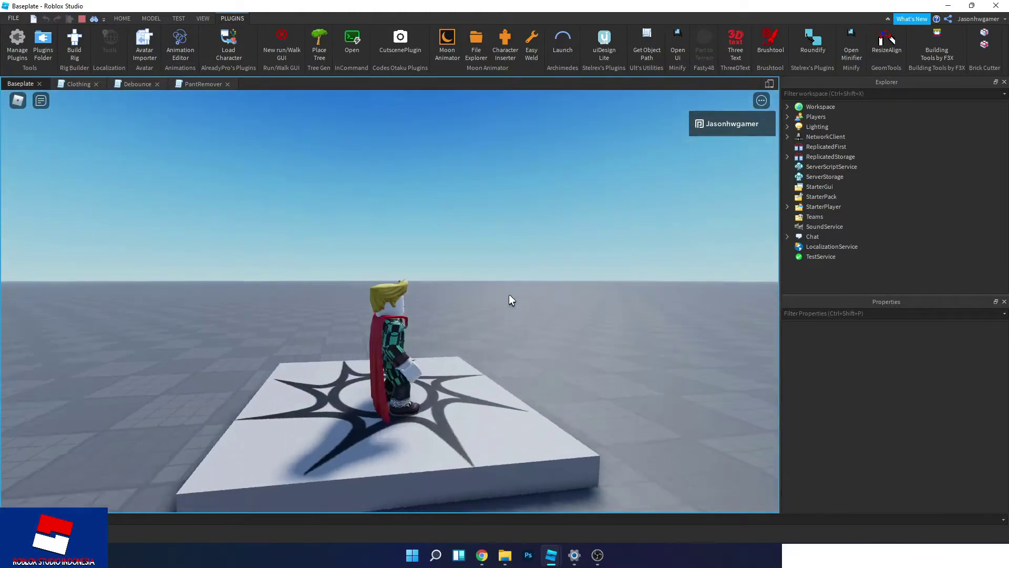
right_click_drag(509, 294, 509, 296)
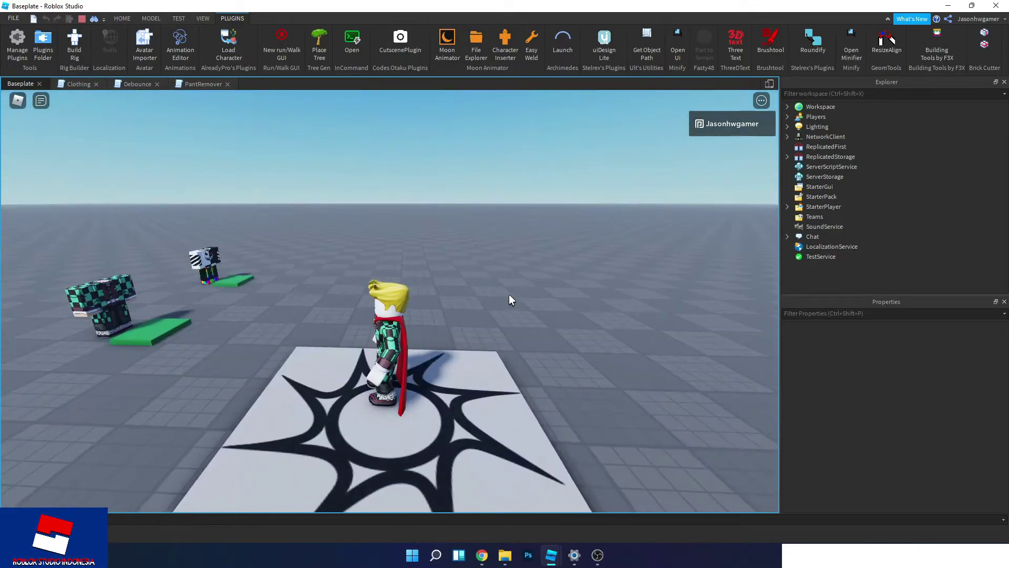
right_click_drag(375, 366, 376, 366)
right_click_drag(401, 319, 401, 319)
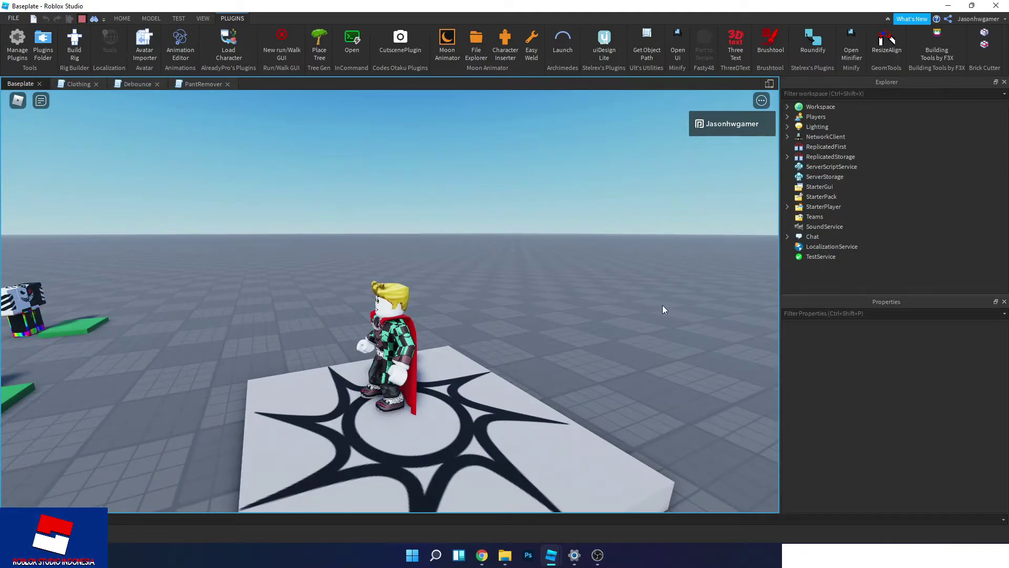
key("shift+F5")
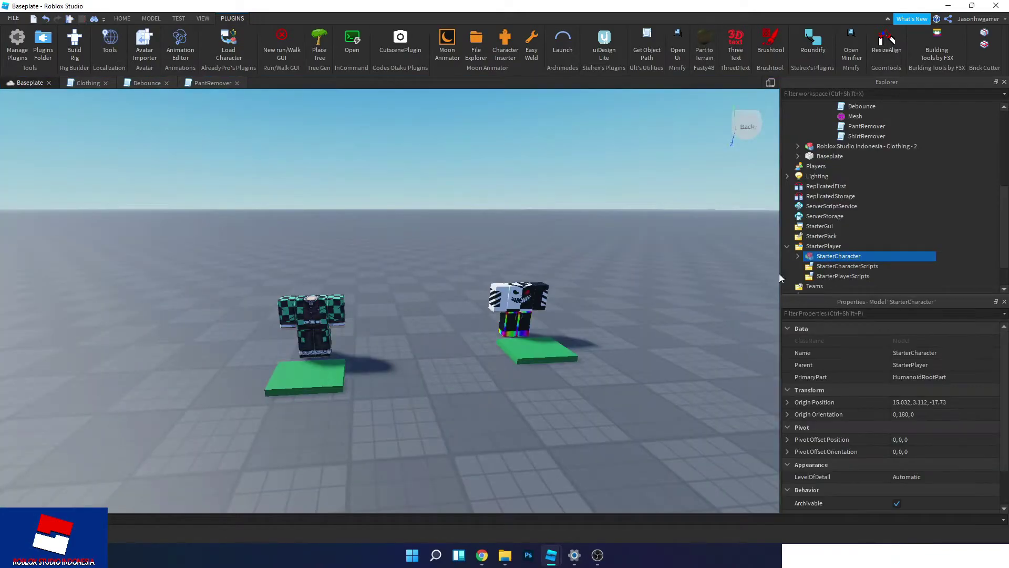
- Delete the Chain Cape of the Red accessory from StarterCharacter
left_click(798, 256)
scroll(821, 257, "down", 3)
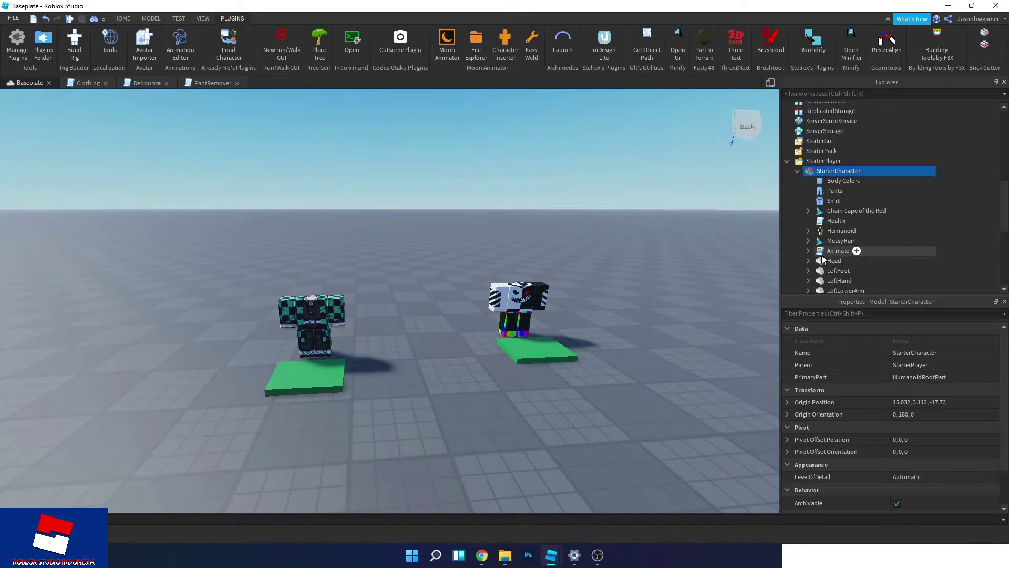
left_click(833, 210)
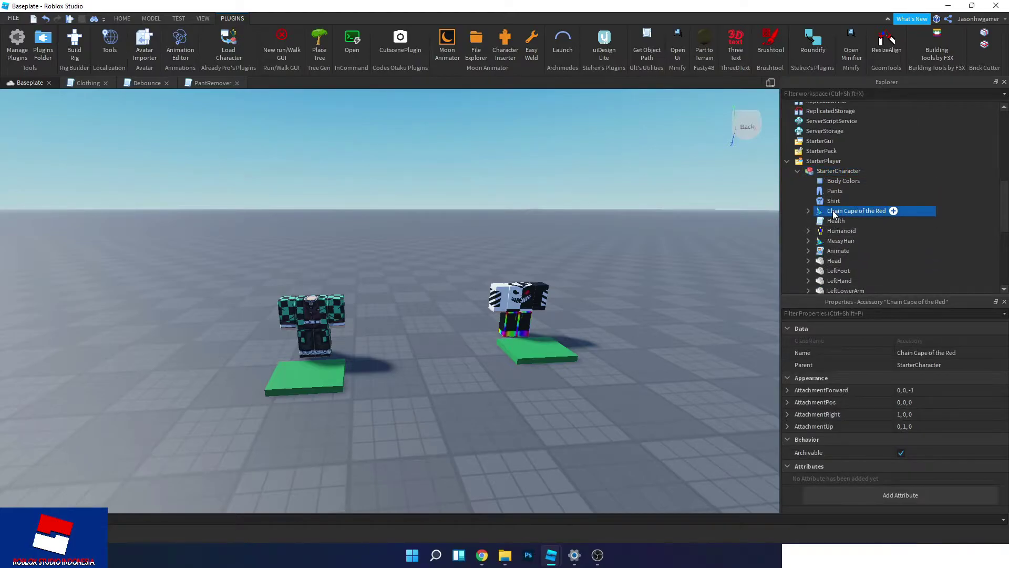
key("Delete")
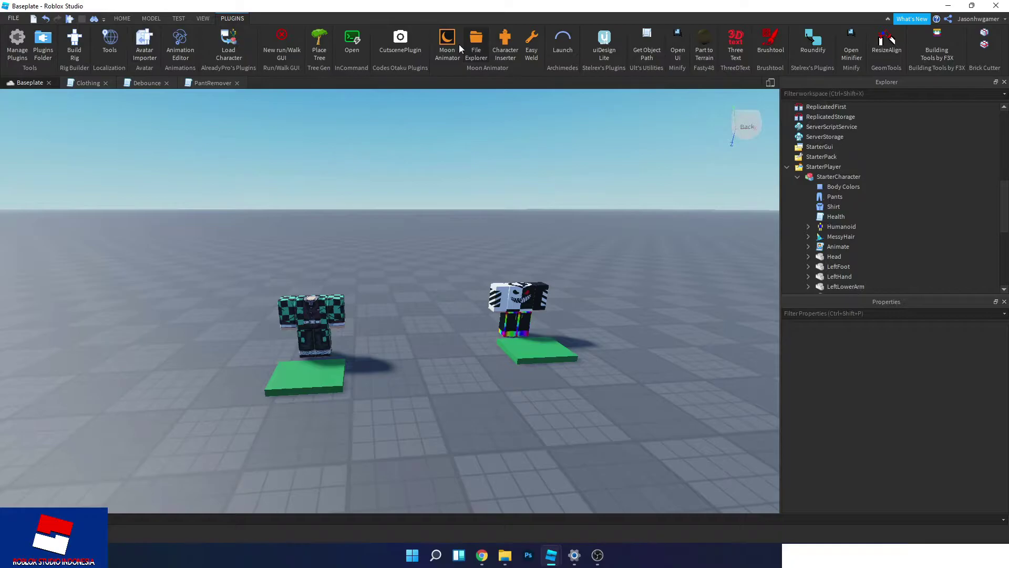
- Run another playtest, inspect the StarterCharacter without its cape from several angles, and stop the test
left_click(70, 19)
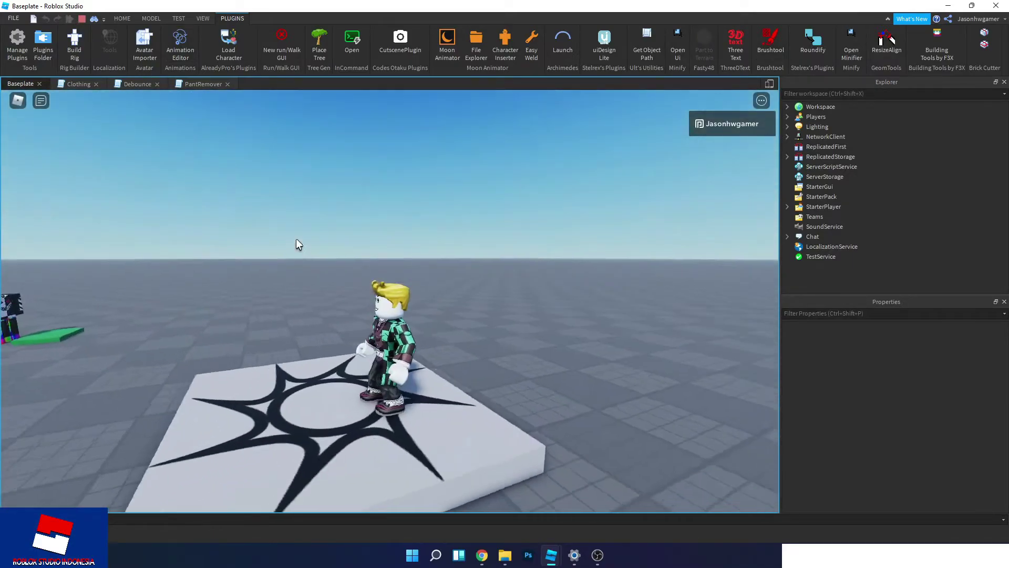
right_click_drag(297, 240, 296, 240)
right_click_drag(402, 330, 403, 330)
right_click_drag(335, 315, 334, 315)
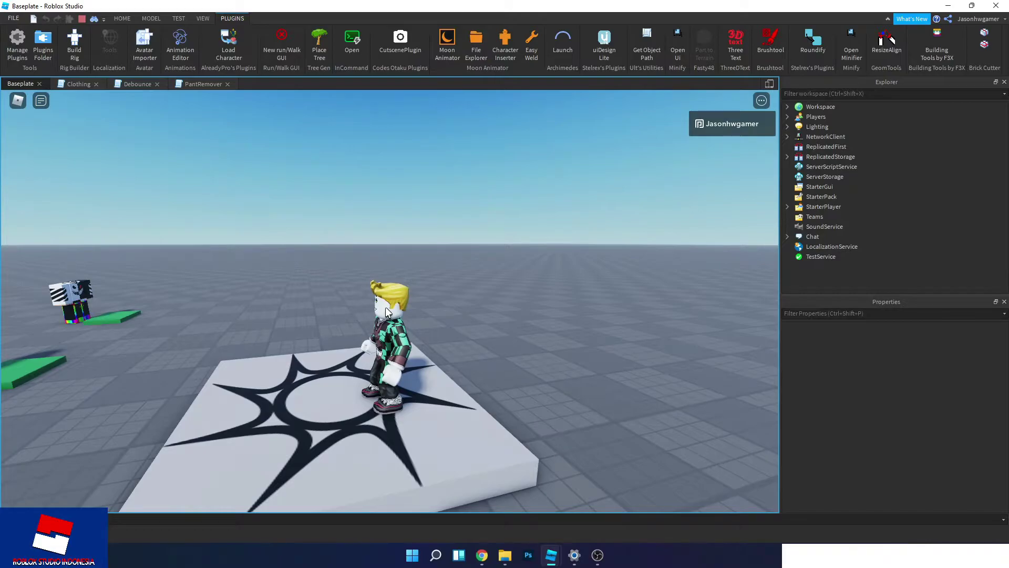
right_click_drag(386, 311, 213, 322)
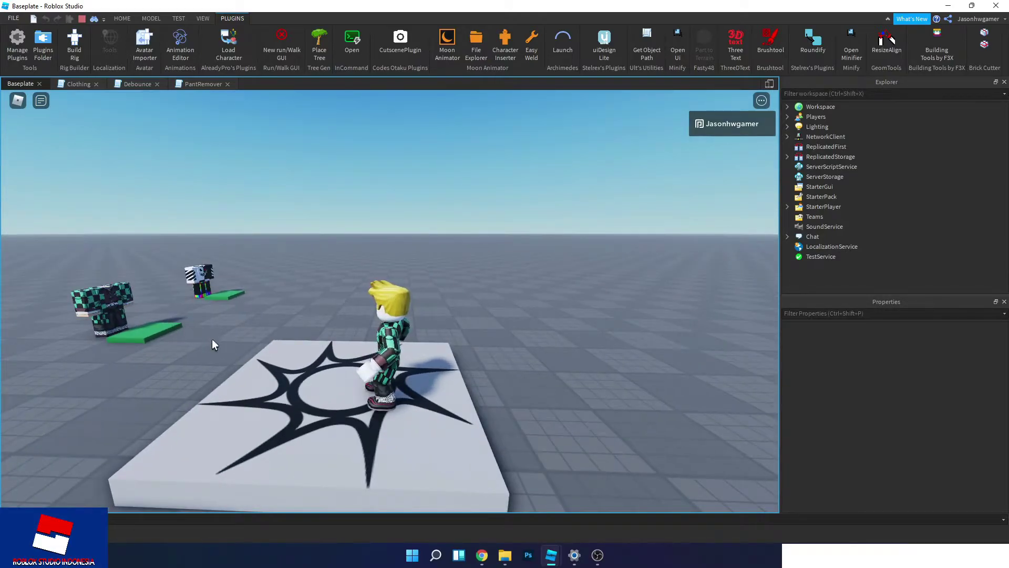
key("s")
key("w")
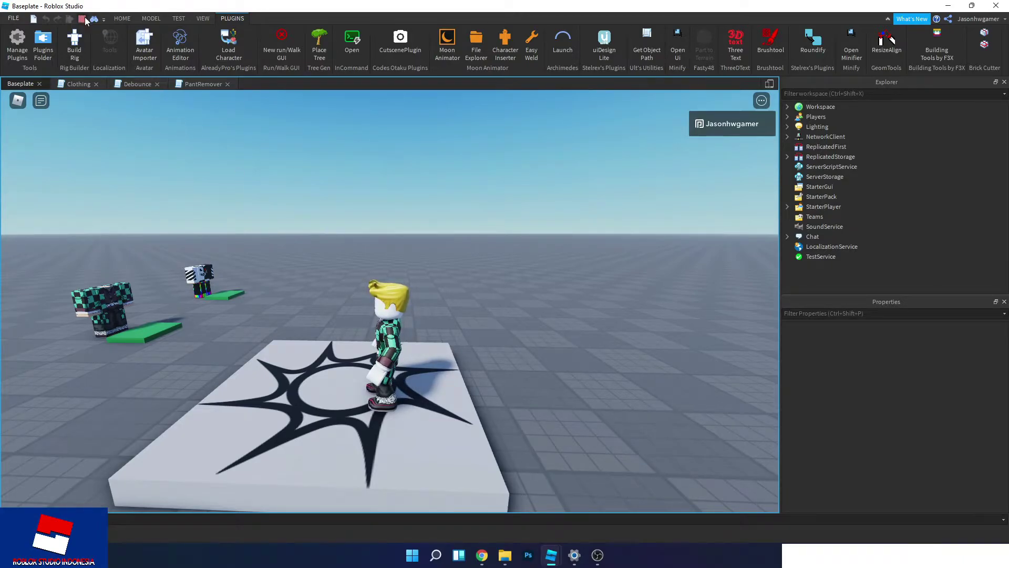
key("shift+F5")
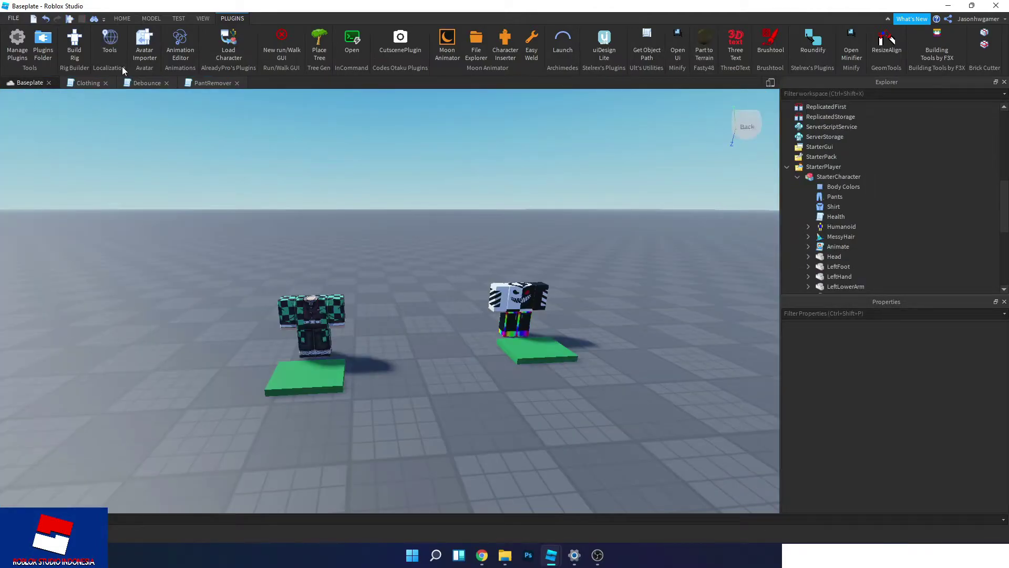
- Spawn the preset AlreadyPro avatar as an R6 rig at the origin with the Load Character plugin, and close the plugin window
right_click_drag(237, 205, 238, 205)
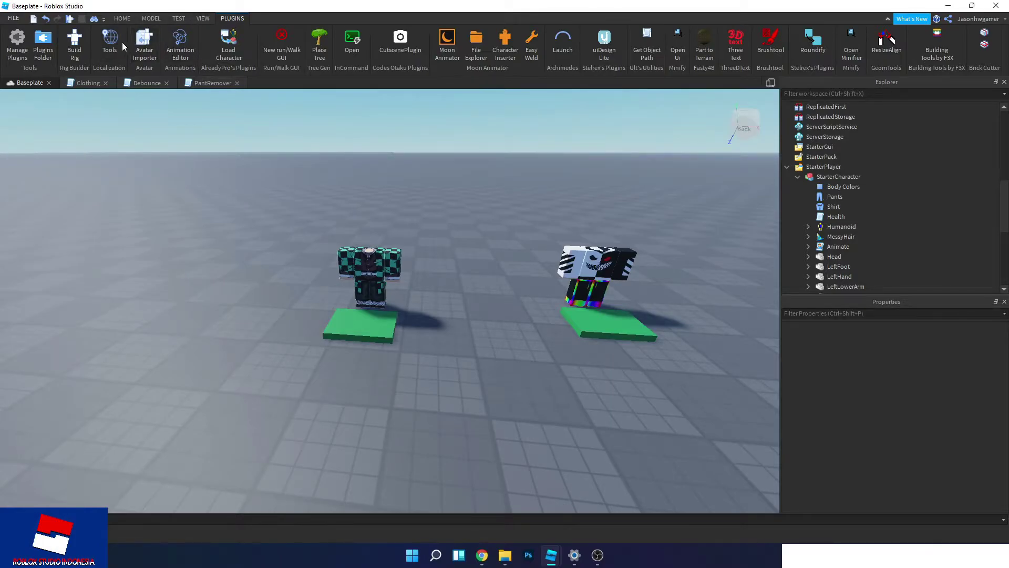
left_click(228, 47)
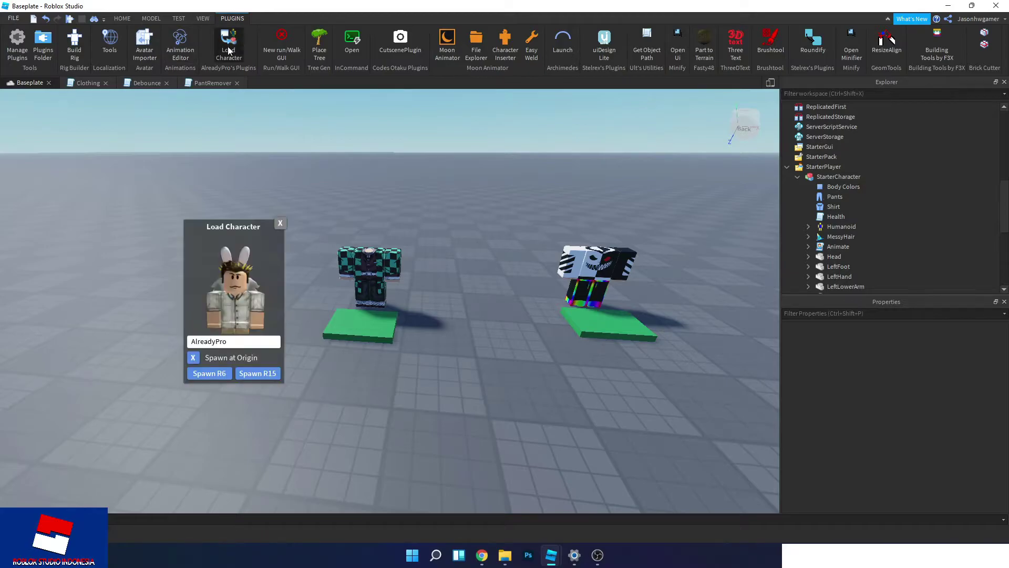
double_click(234, 341)
left_click(208, 374)
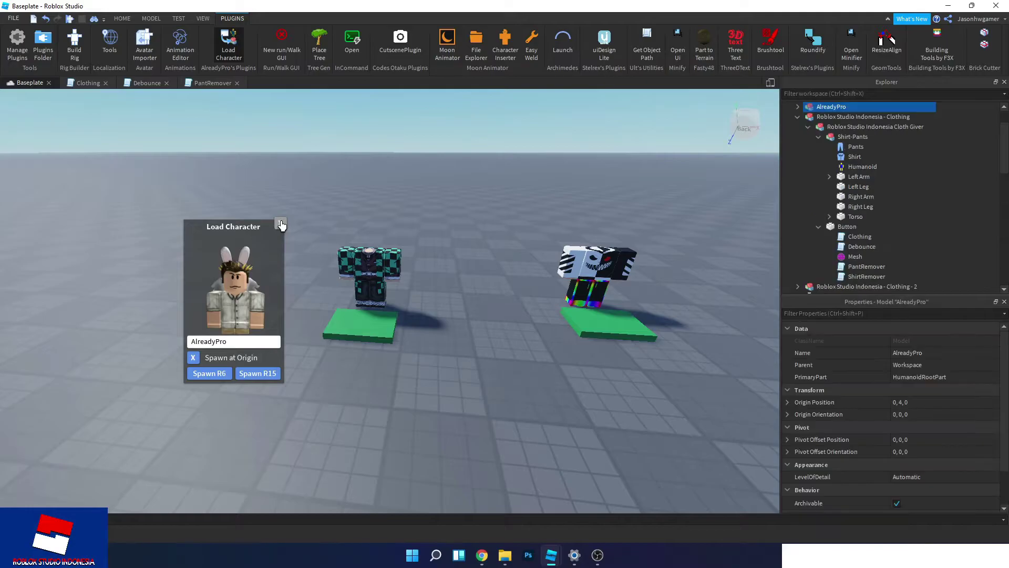
left_click(281, 225)
- Focus the view on the spawned AlreadyPro rig on the spawn pad and look it over
right_click_drag(399, 283, 411, 282)
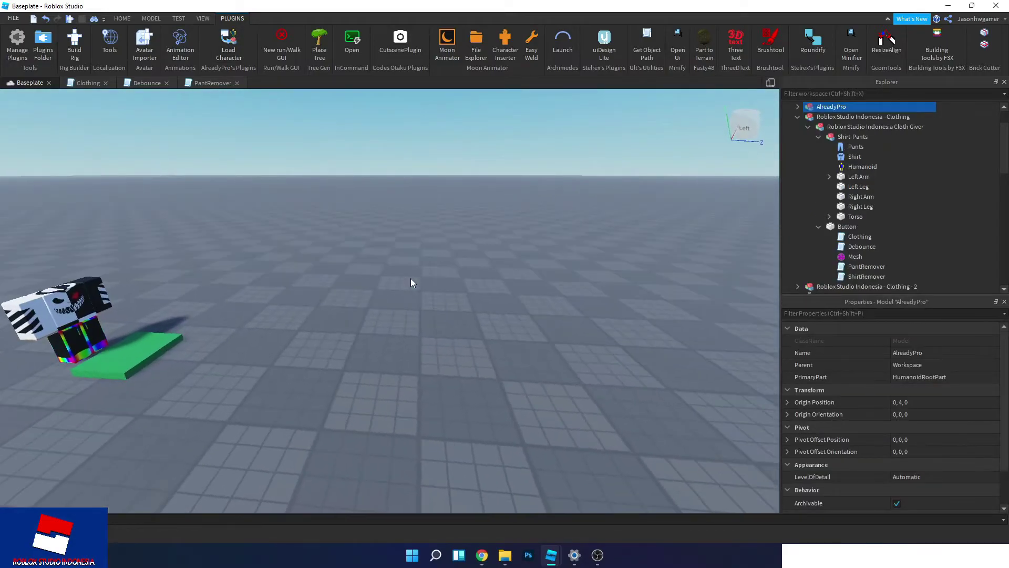
key("f")
right_click(440, 281)
left_click(881, 108)
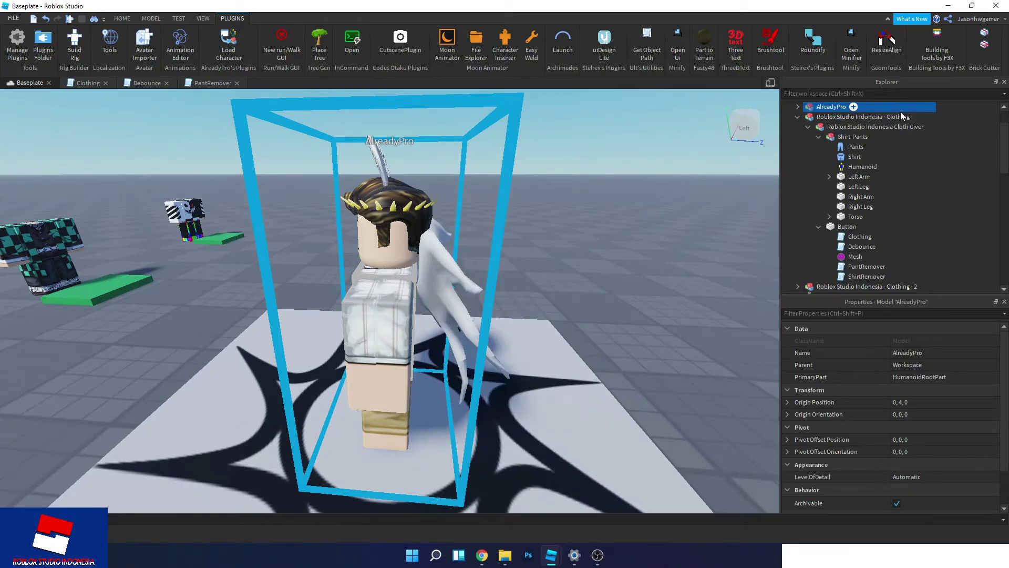
left_click_drag(900, 103, 903, 153)
scroll(903, 153, "up", 4)
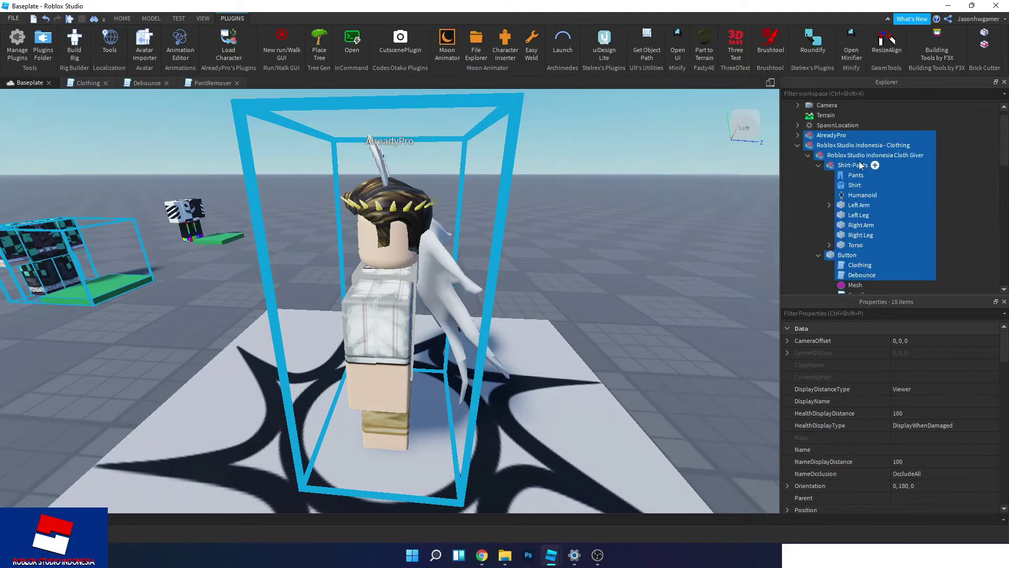
left_click(825, 136)
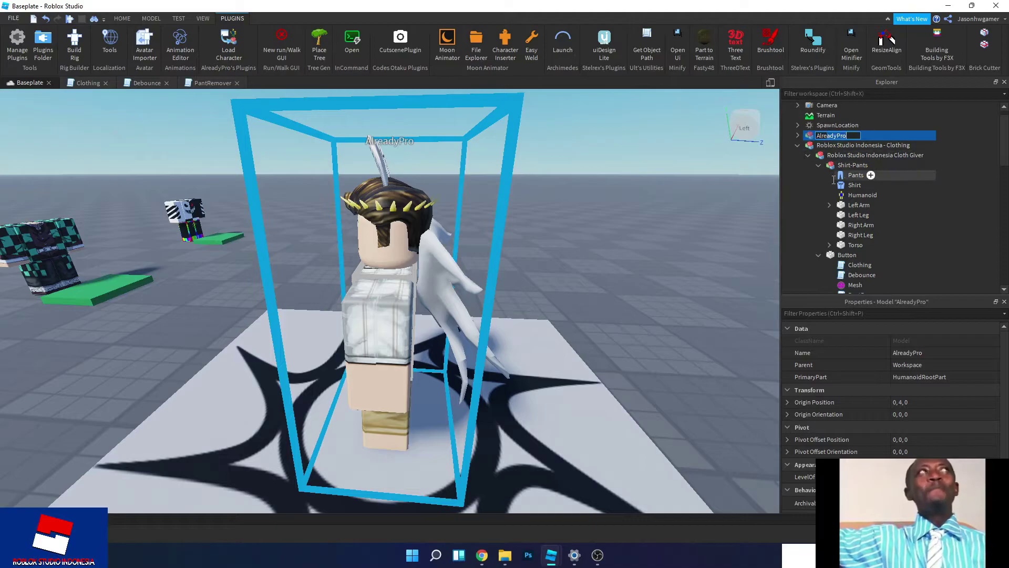
left_click(810, 138)
scroll(809, 173, "down", 2)
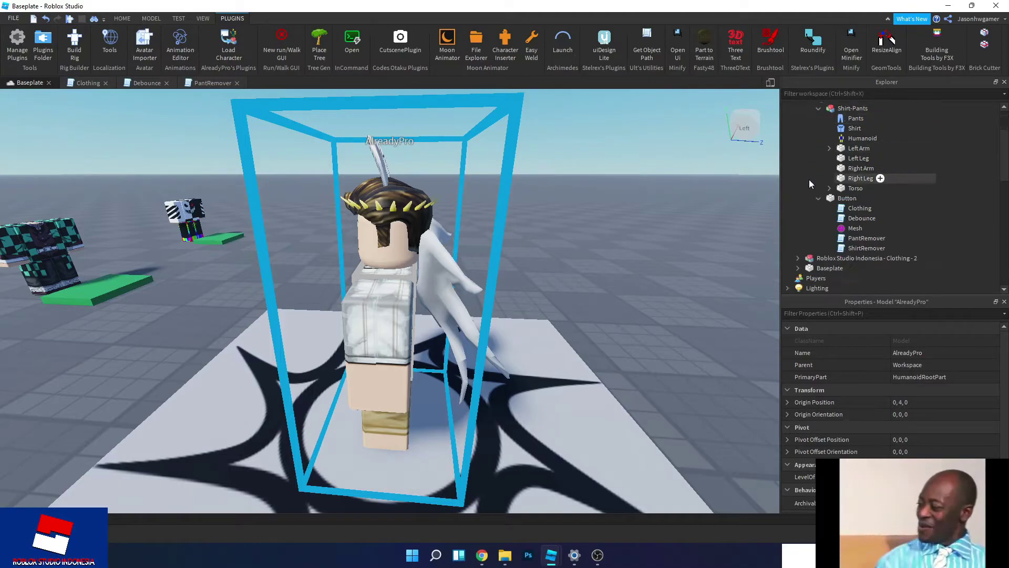
scroll(809, 170, "up", 3)
left_click(807, 143)
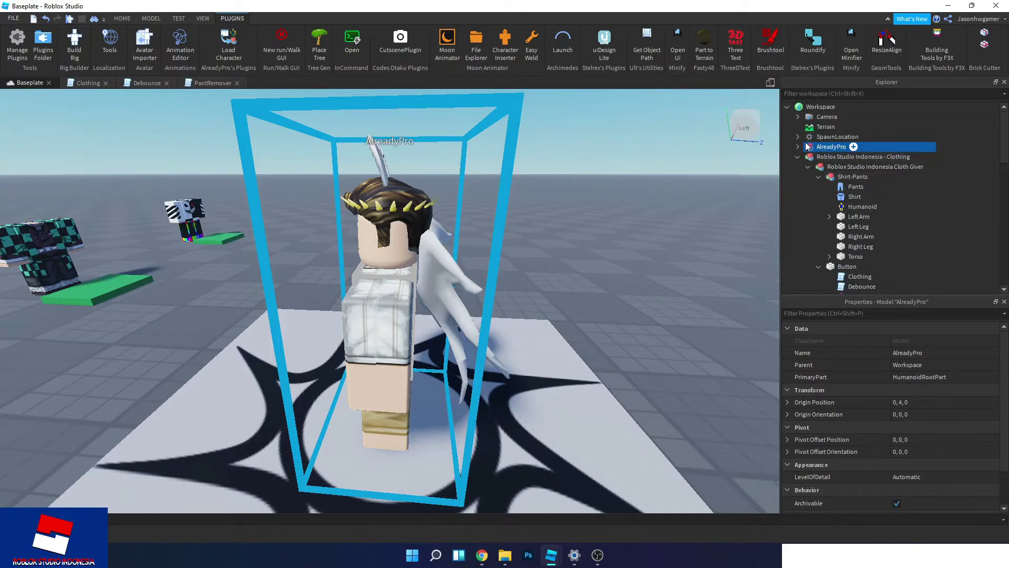
- Move the AlreadyPro model out of Workspace and into StarterPlayer
left_click(817, 148)
left_click(813, 147)
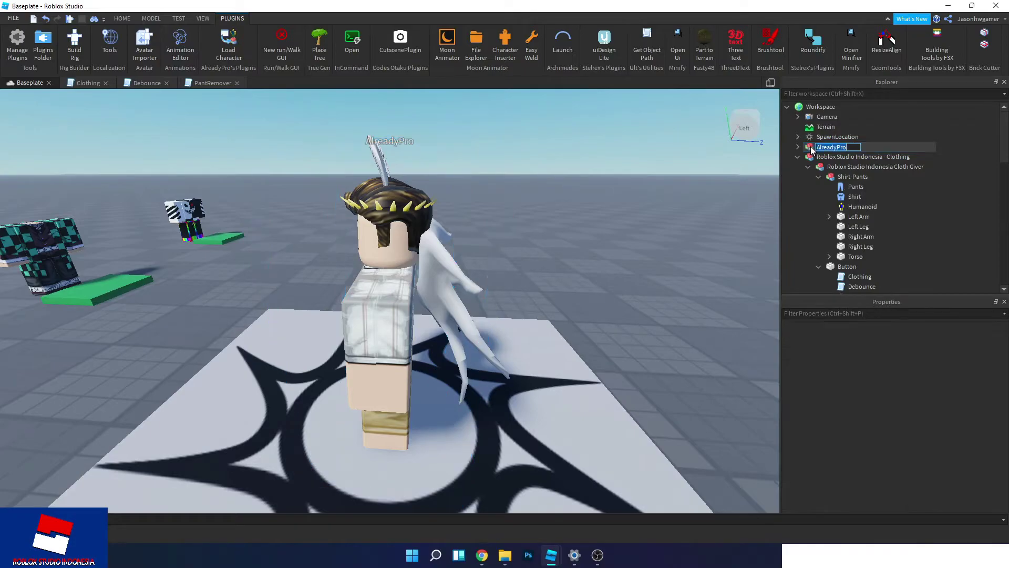
key("Delete")
scroll(821, 195, "down", 5)
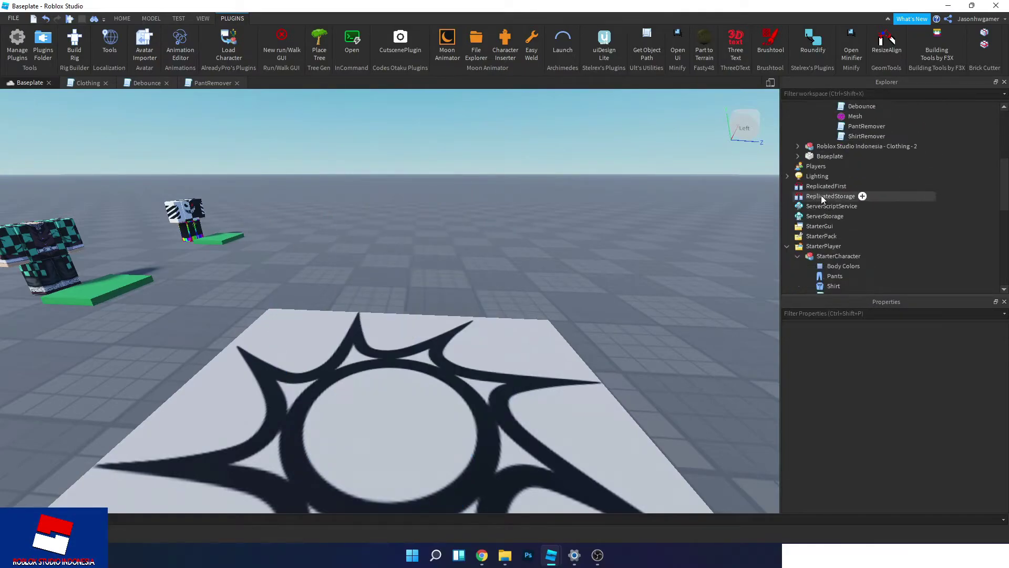
left_click(821, 247)
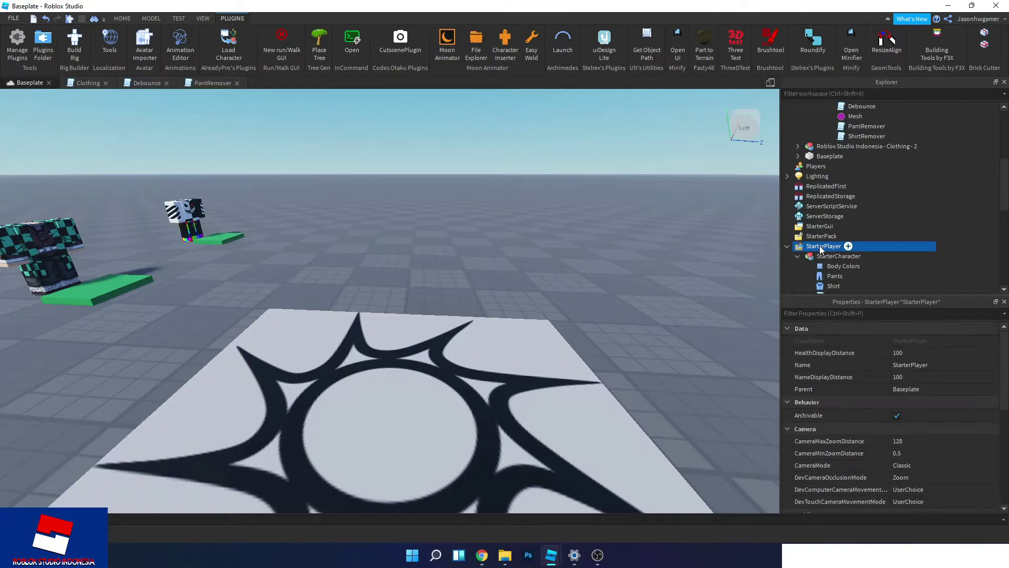
right_click(833, 248)
left_click(844, 274)
- Delete the old StarterCharacter model from StarterPlayer
left_click(827, 266)
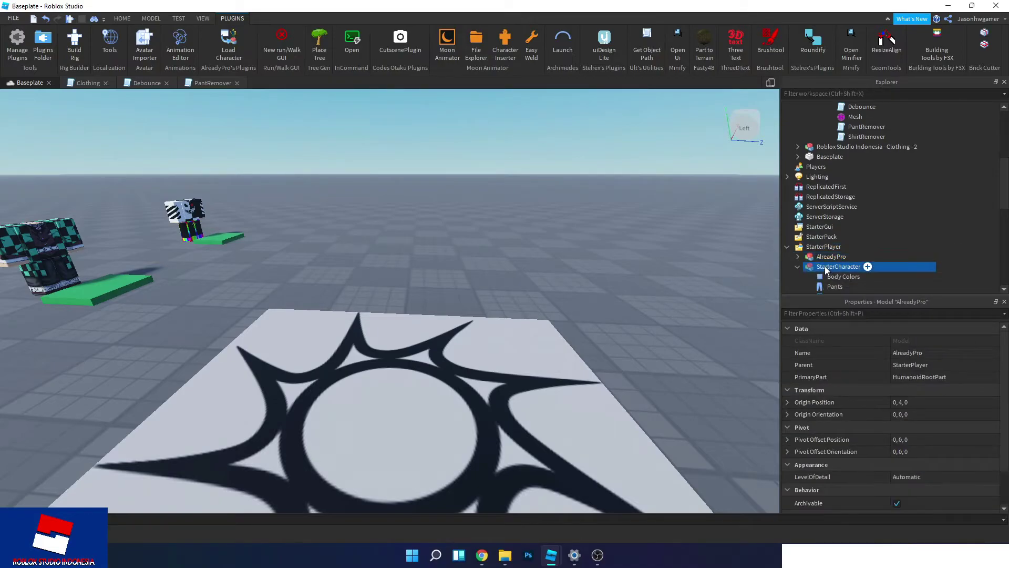
left_click(797, 266)
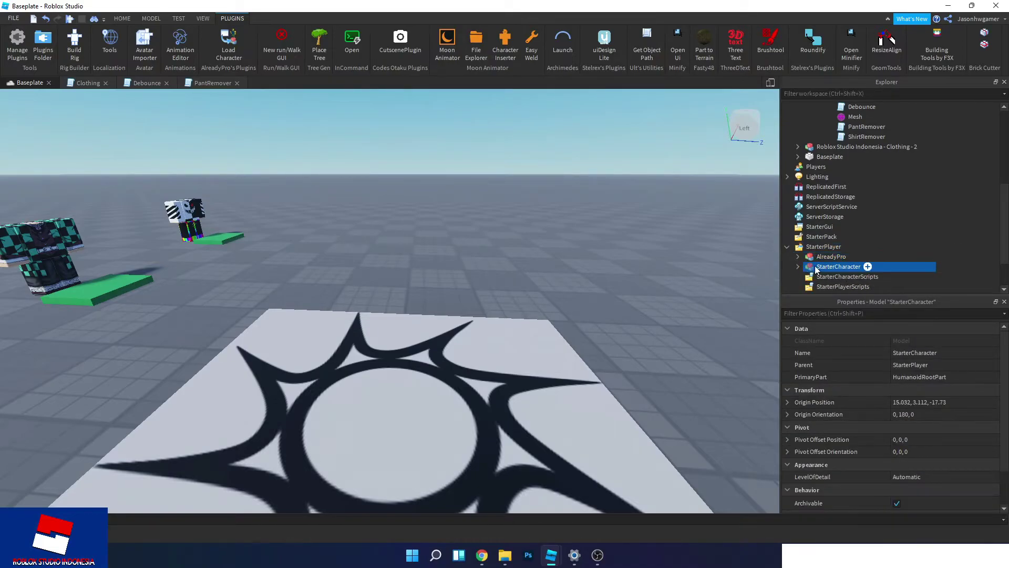
key("Delete")
- Rename the AlreadyPro model in StarterPlayer to StarterCharacter
left_click(818, 257)
left_click(818, 256)
type("D")
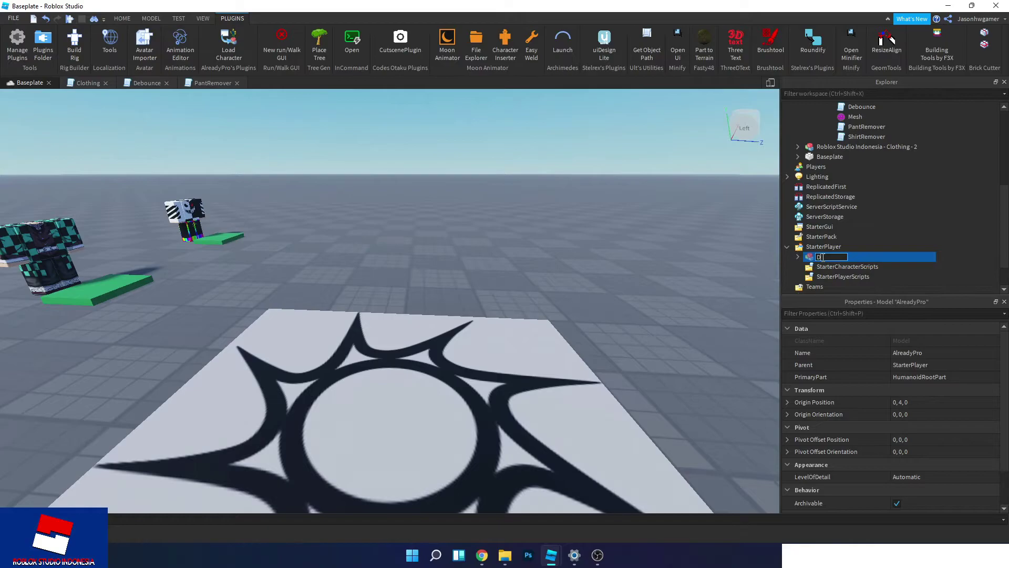
type("StarterCharacter")
key("Return")
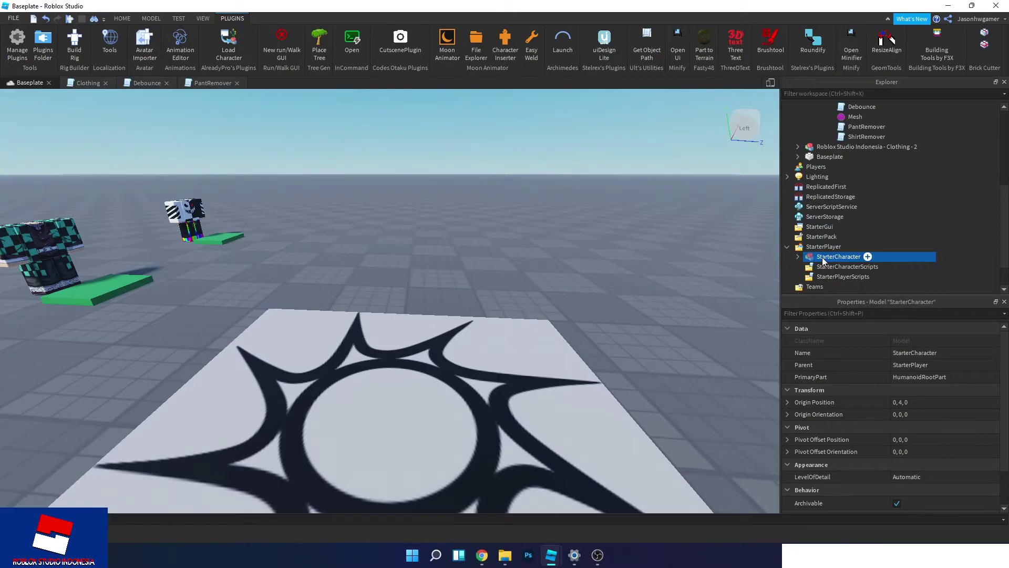
- Playtest the new winged StarterCharacter, running and jumping around the spawn pad to view it from all sides, and stop the test
left_click(70, 20)
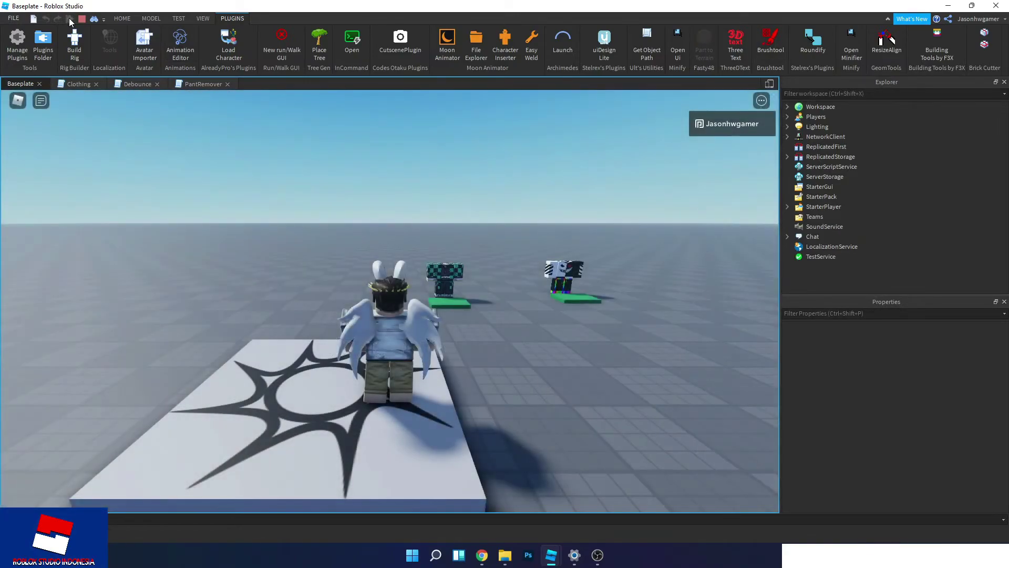
key("s")
key("space")
key("a")
key("d")
key("space")
key("w")
right_click_drag(273, 185, 273, 224)
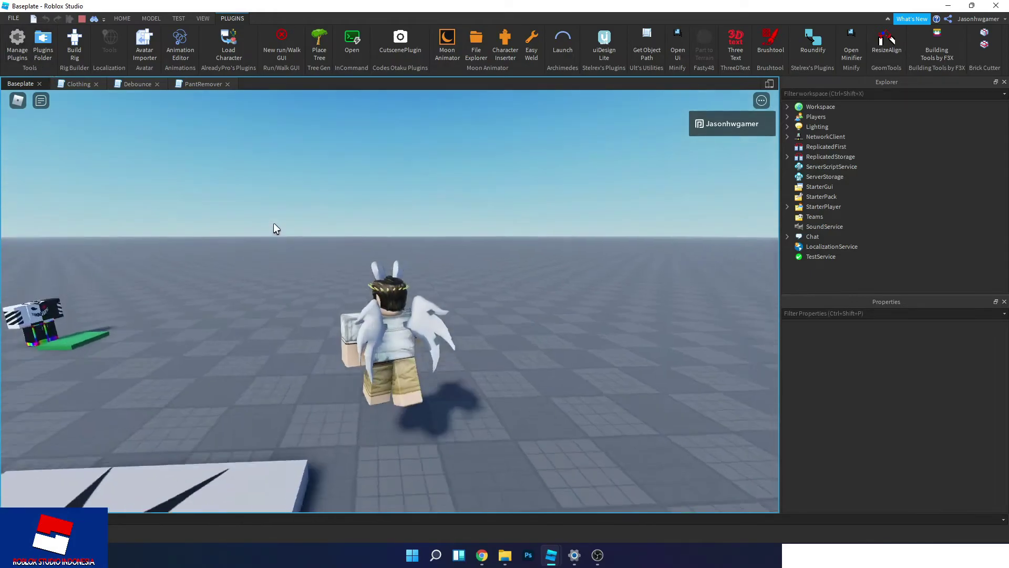
key("a")
key("s")
key("space")
key("a")
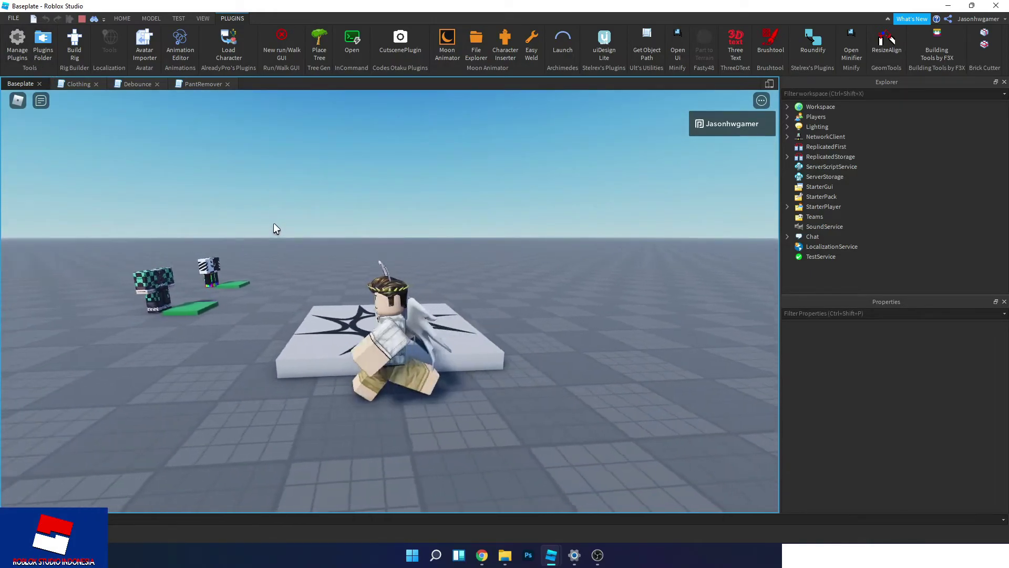
key("w")
key("space")
right_click_drag(273, 224, 273, 224)
key("d")
key("s")
key("space")
key("w")
key("space")
key("s")
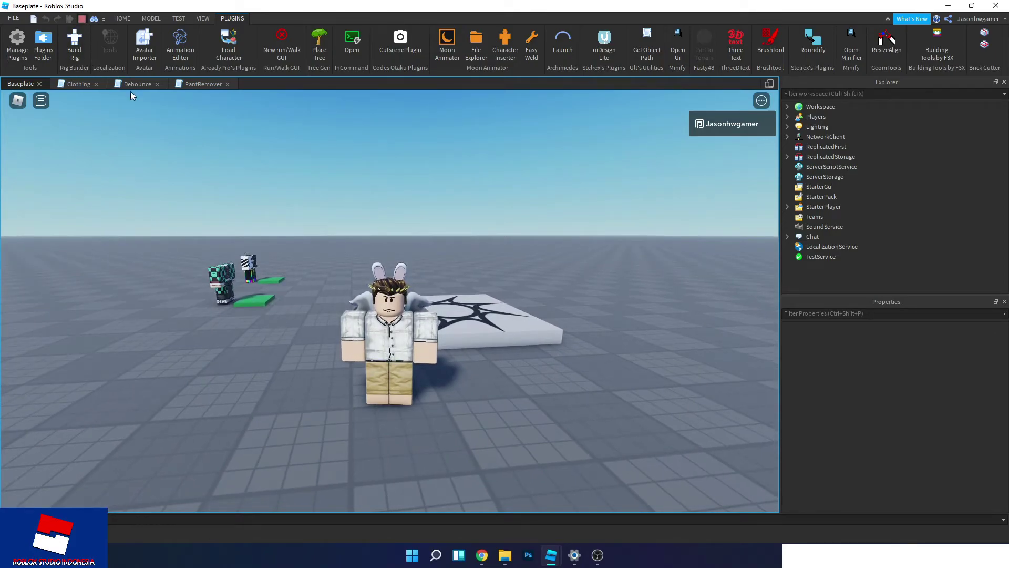
key("shift+F5")
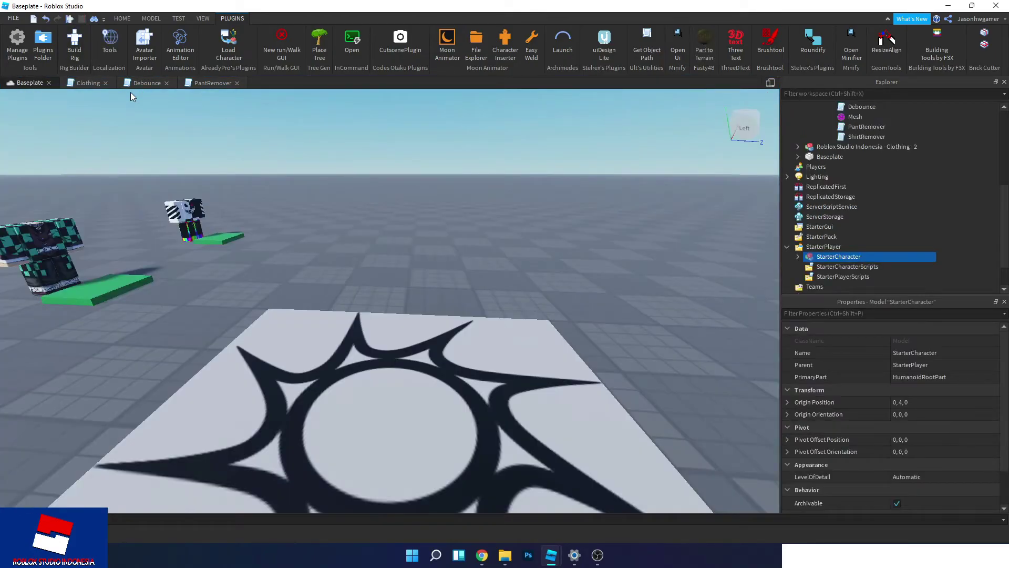
- Insert the two Drooling Zombie models from the Toolbox's zombie results into the scene beside the clothing givers
left_click(199, 17)
left_click(89, 46)
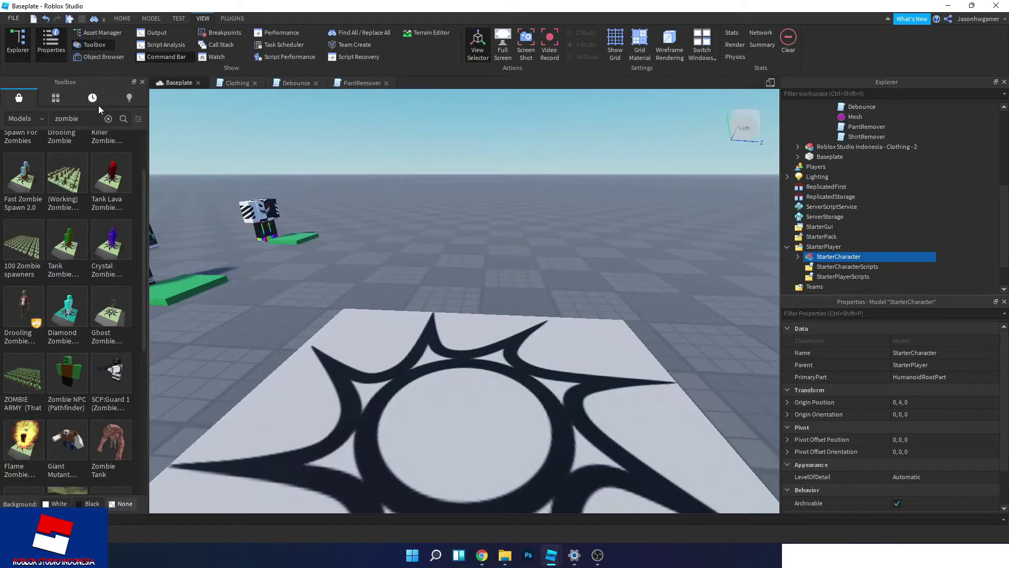
scroll(74, 157, "up", 3)
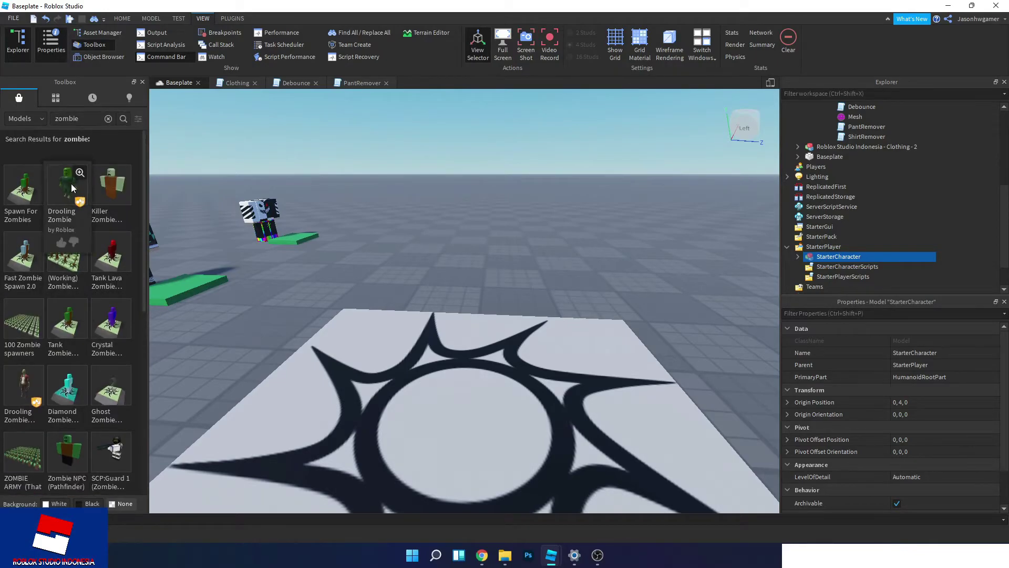
left_click_drag(355, 237, 362, 241)
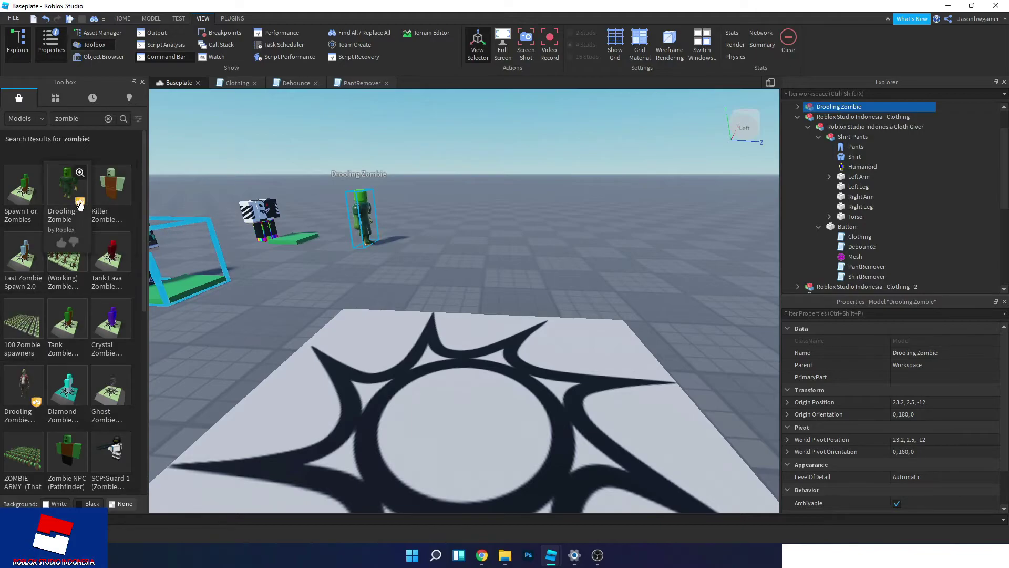
left_click_drag(24, 392, 472, 239)
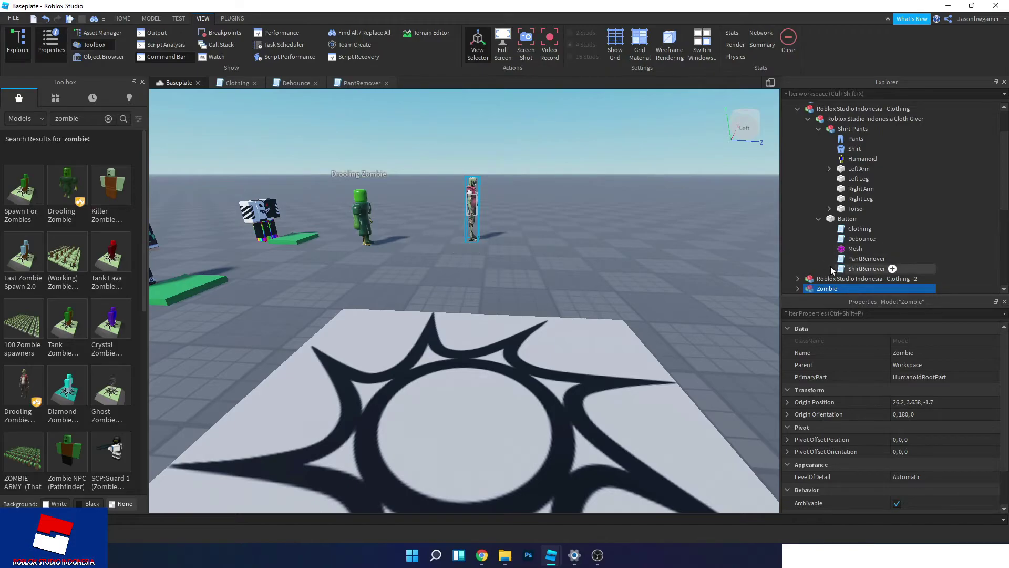
- Delete the Health and NPC scripts from the Zombie model
left_click(798, 289)
scroll(801, 283, "down", 5)
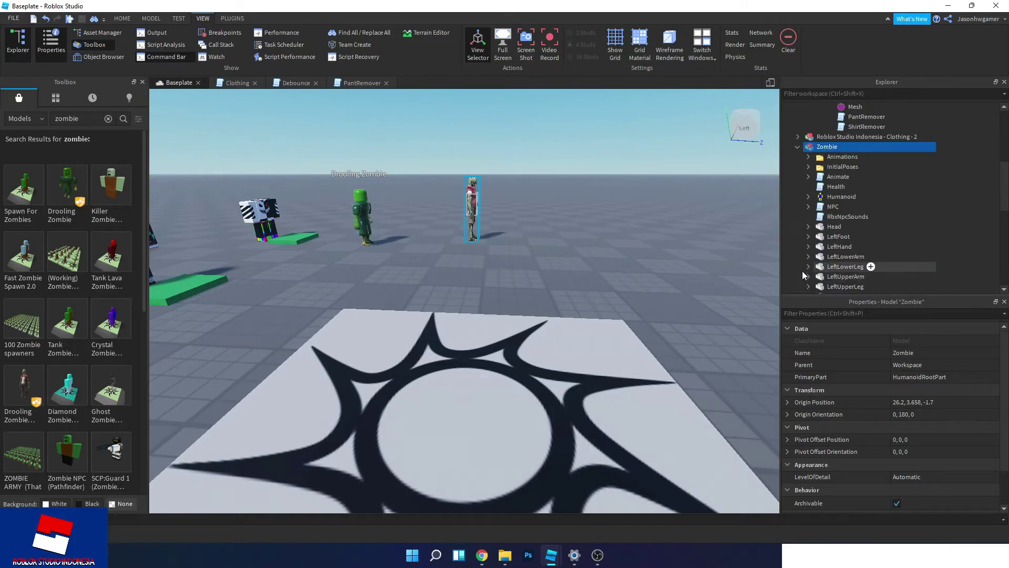
left_click(835, 186)
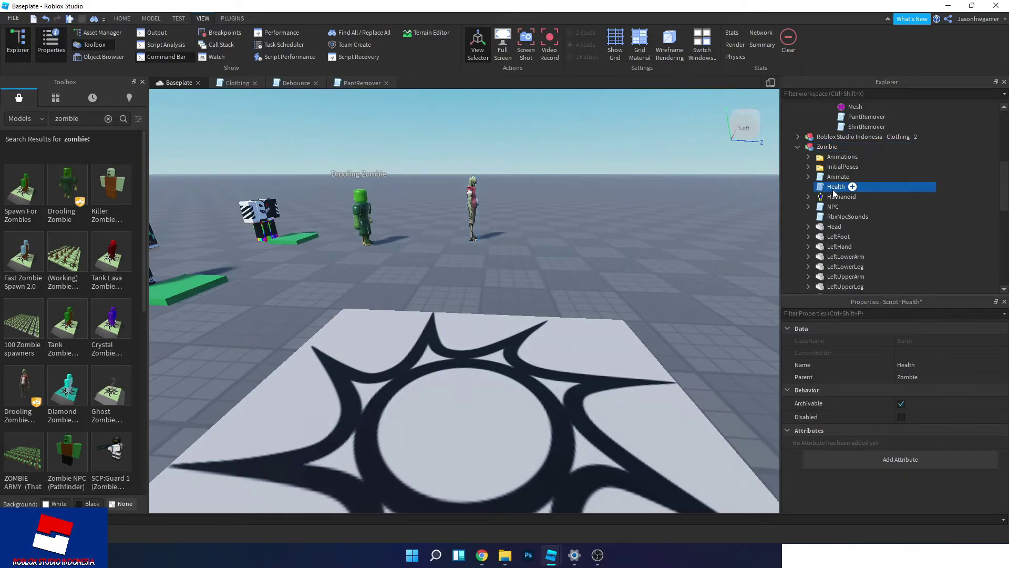
key("Delete")
left_click(830, 197)
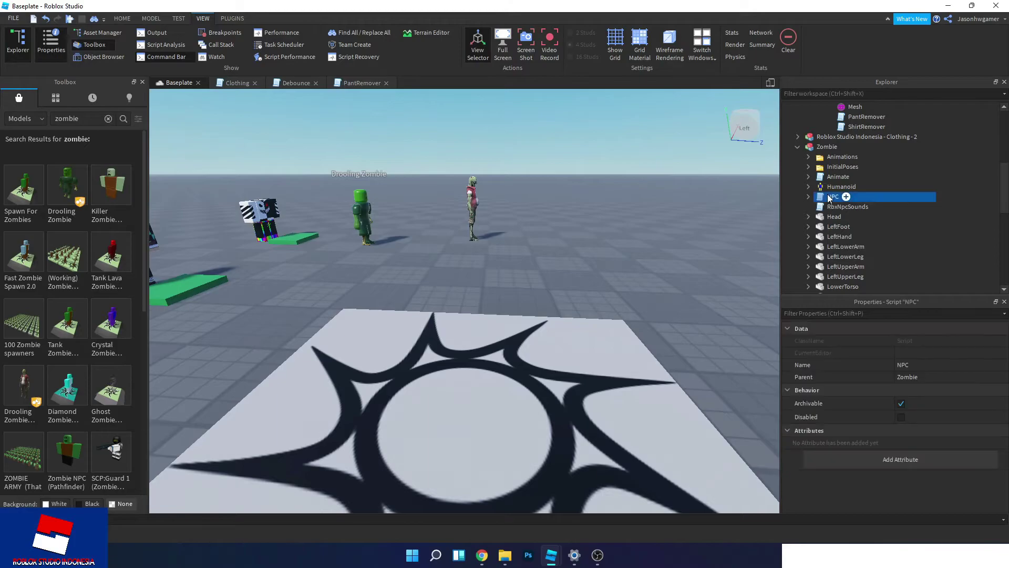
key("Delete")
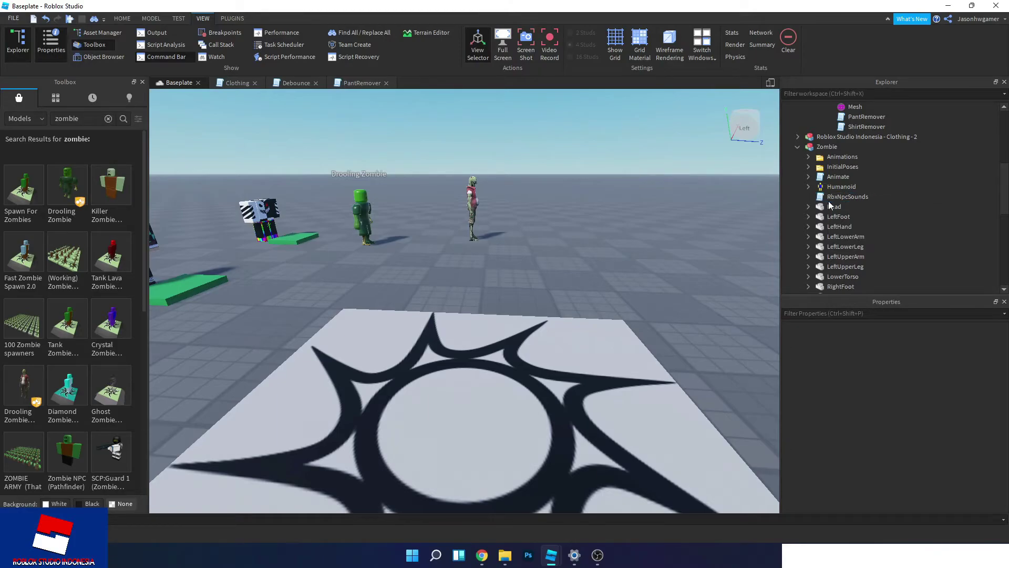
- Set the WalkSpeed of the Zombie model's Humanoid to 16
left_click(808, 176)
left_click(808, 176)
left_click(476, 211)
left_click(850, 227)
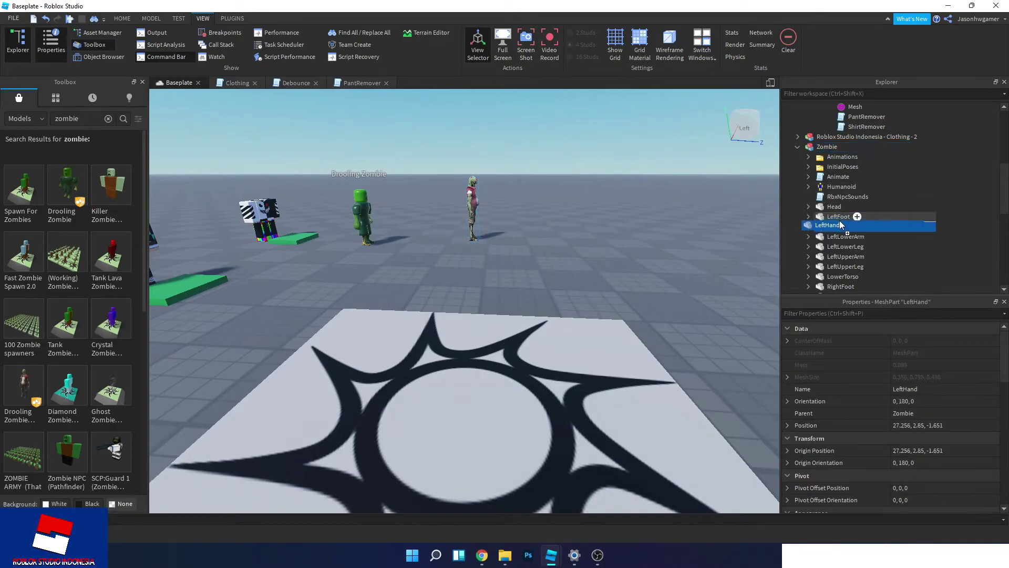
scroll(856, 239, "down", 3)
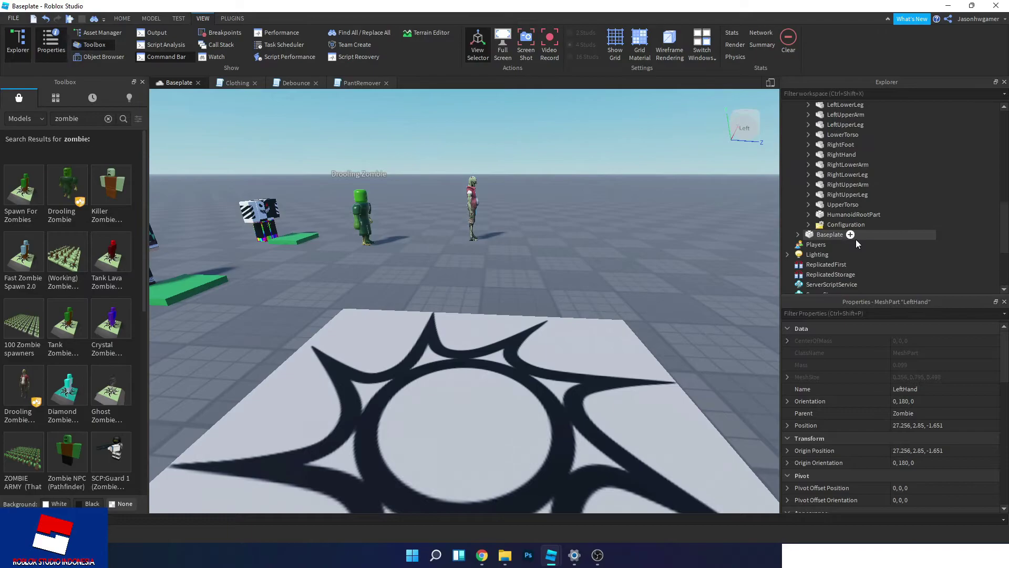
scroll(854, 240, "up", 3)
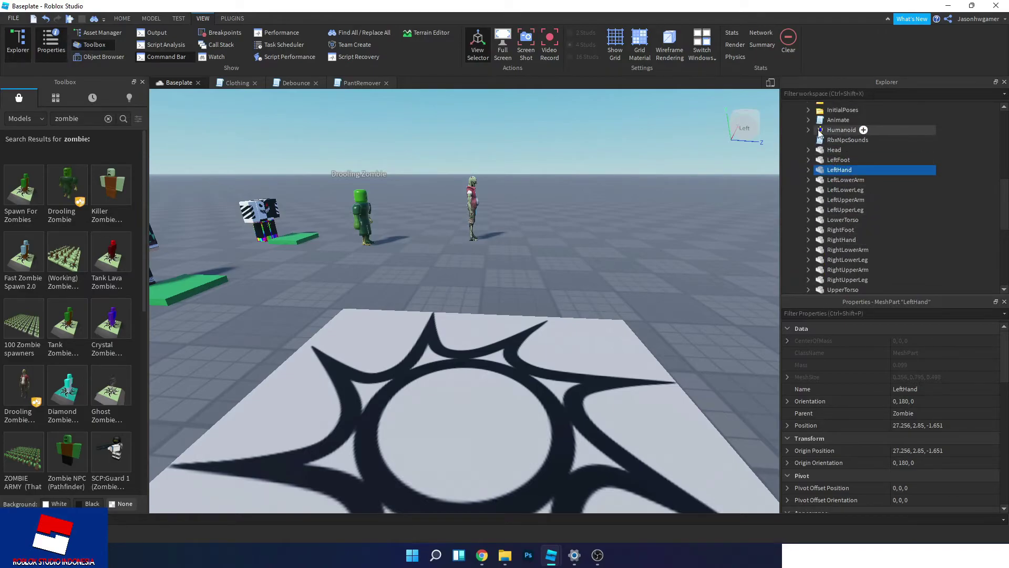
left_click(817, 130)
scroll(921, 336, "down", 3)
scroll(957, 438, "down", 8)
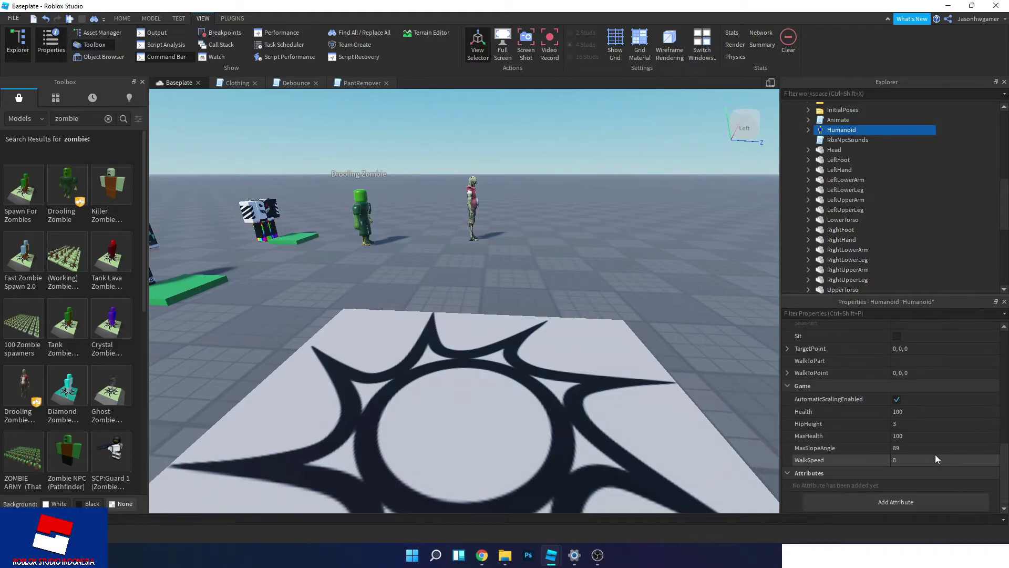
left_click(929, 460)
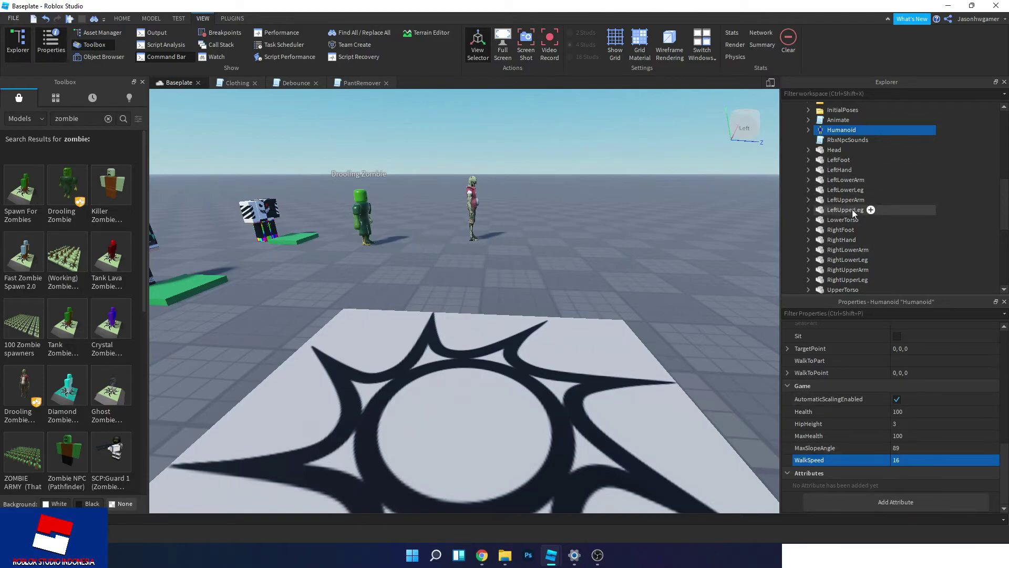
- Replace the existing StarterCharacter in StarterPlayer with the Zombie model, renamed to StarterCharacter
scroll(854, 212, "up", 3)
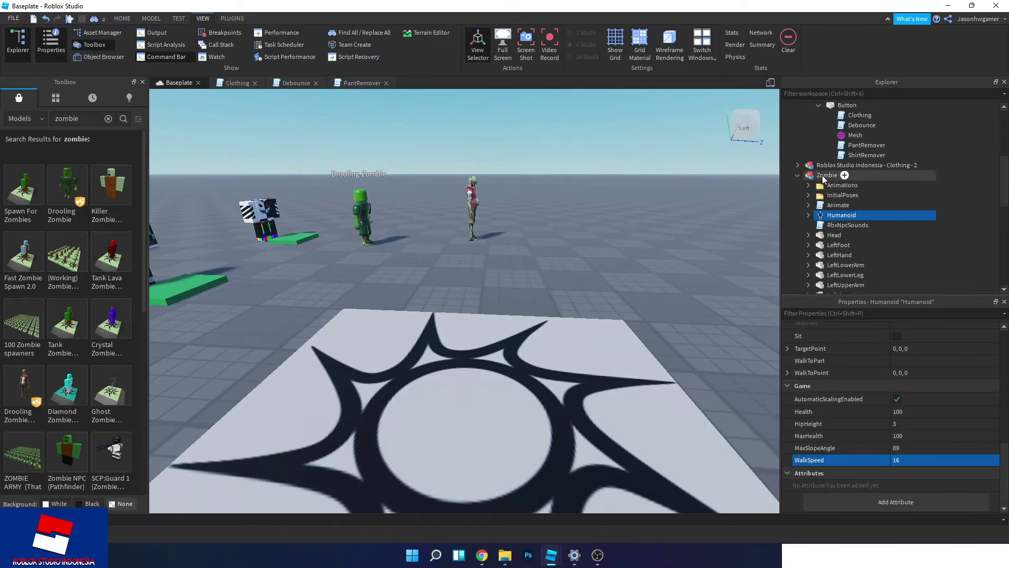
left_click_drag(823, 180, 836, 211)
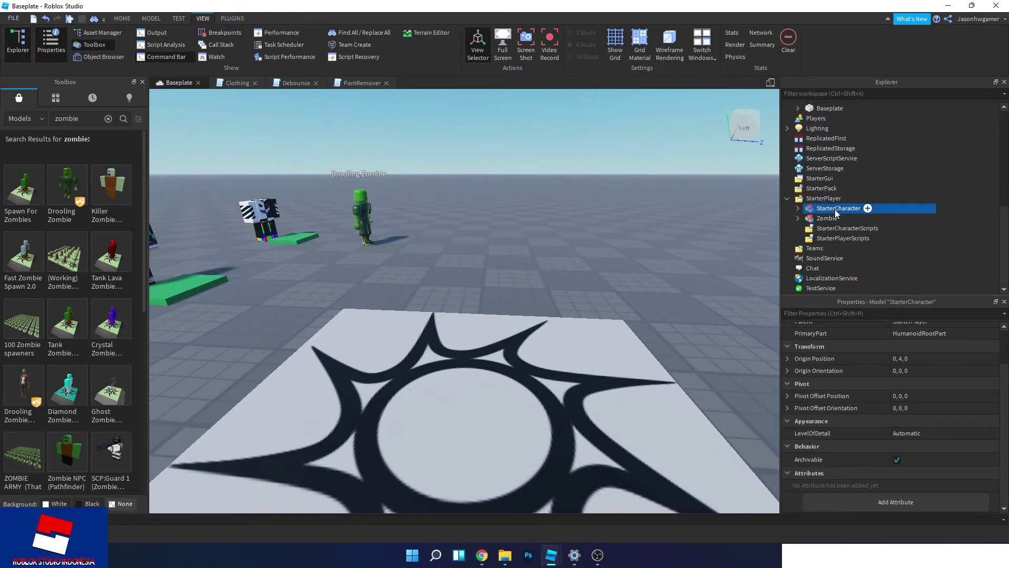
key("Delete")
double_click(828, 227)
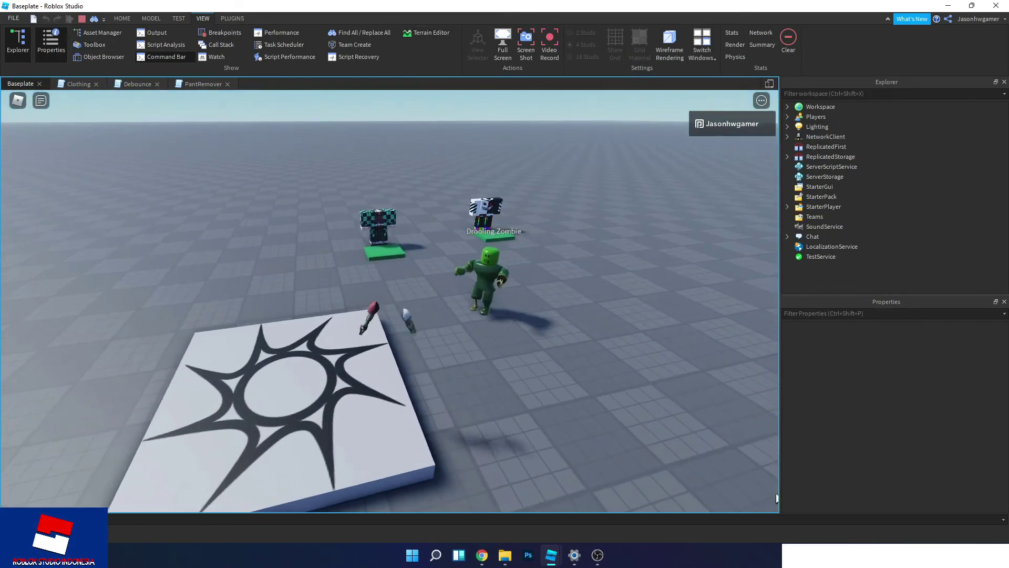
- Playtest the zombie StarterCharacter by running and jumping around the baseplate away from the Drooling Zombie, checking its movement and animations from several angles
key("s")
key("space")
key("s")
right_click_drag(777, 498, 776, 498)
key("d")
key("d")
key("s")
right_click_drag(436, 287, 435, 287)
key("d")
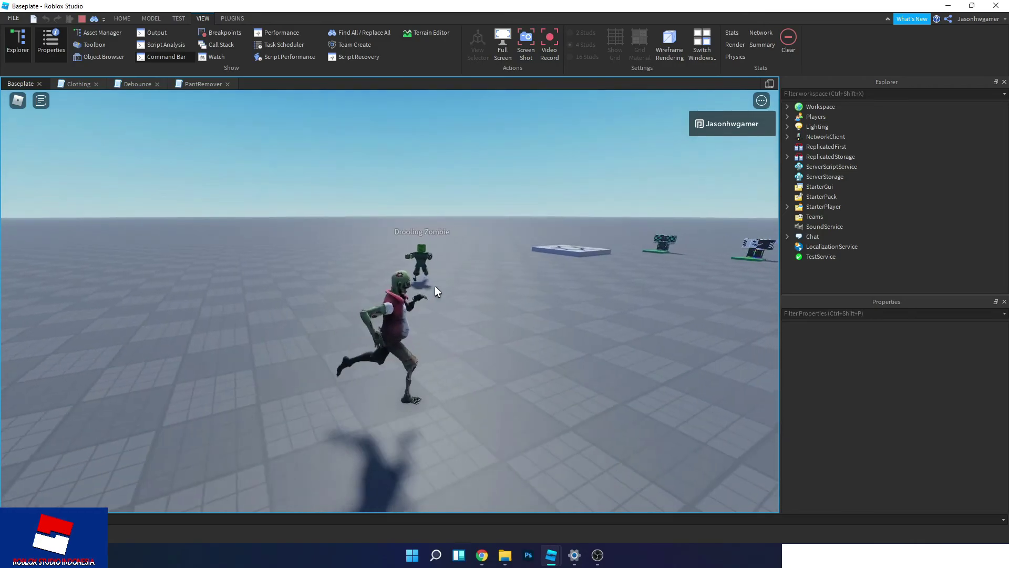
right_click_drag(349, 268, 349, 268)
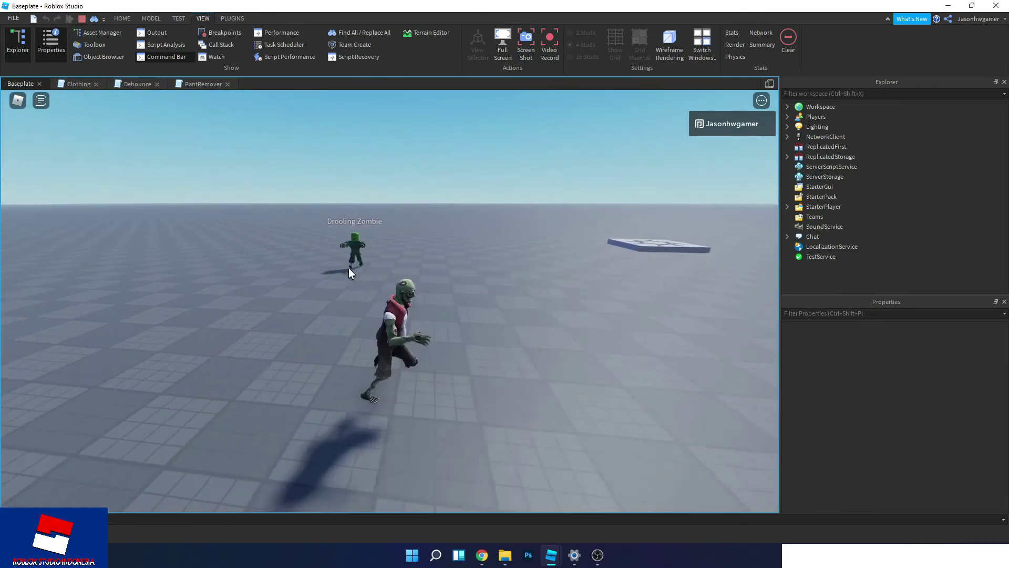
key("space")
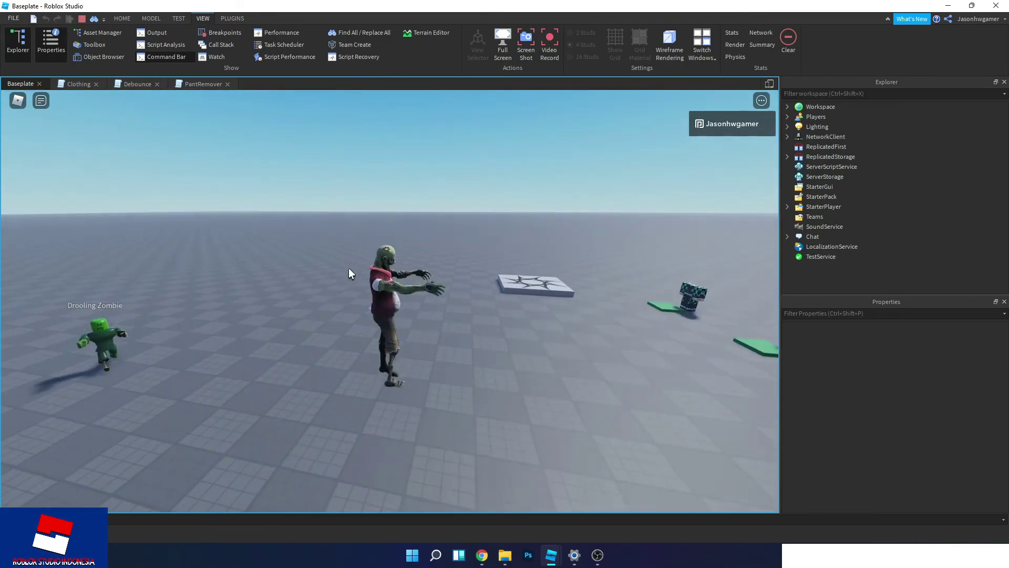
key("space")
right_click_drag(348, 268, 348, 268)
key("d")
key("space")
key("space")
right_click_drag(349, 268, 349, 268)
key("space")
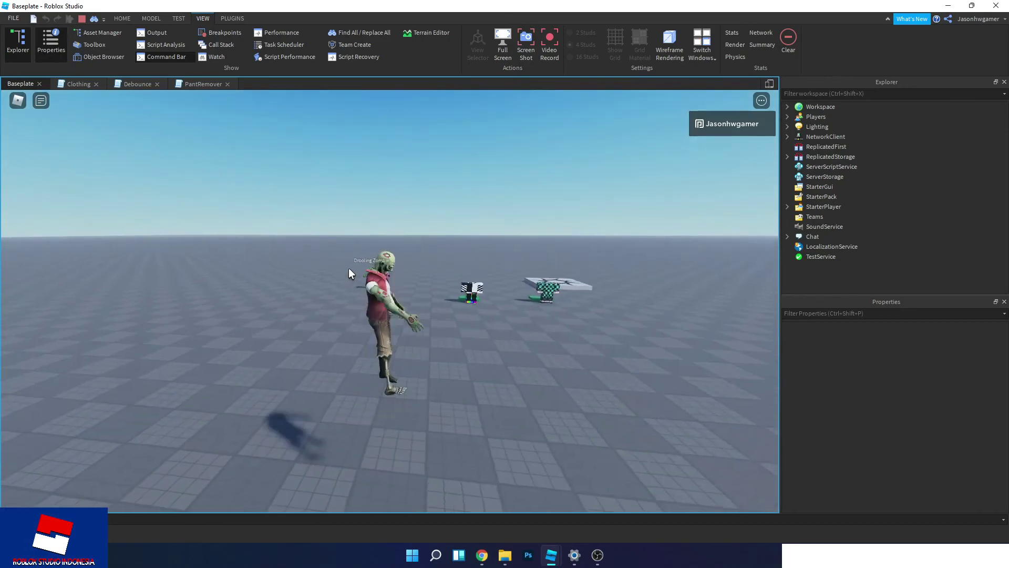
key("space")
right_click_drag(503, 332, 505, 324)
key("space")
key("space")
key("s")
key("space")
key("a")
key("space")
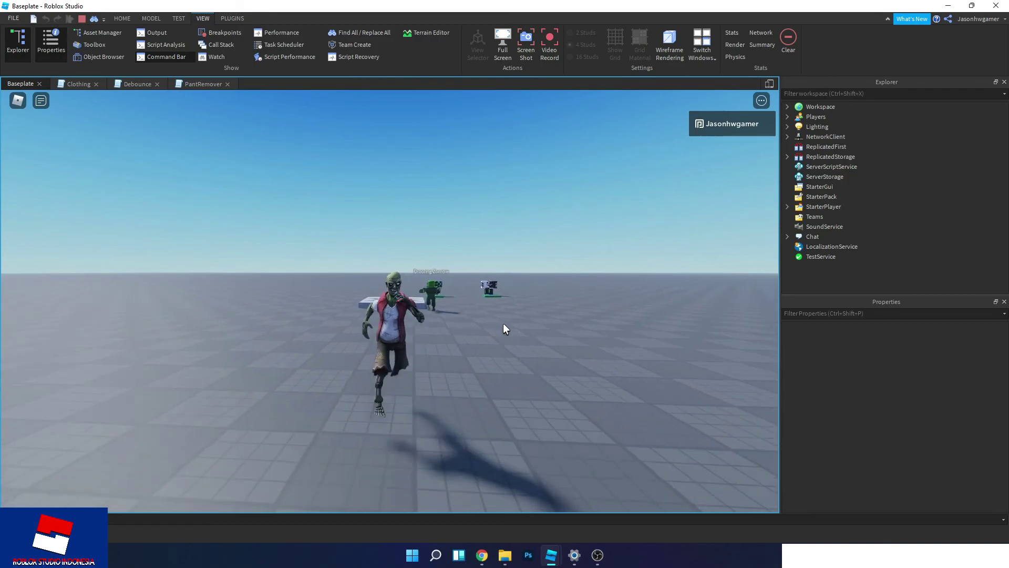
right_click_drag(506, 323, 506, 323)
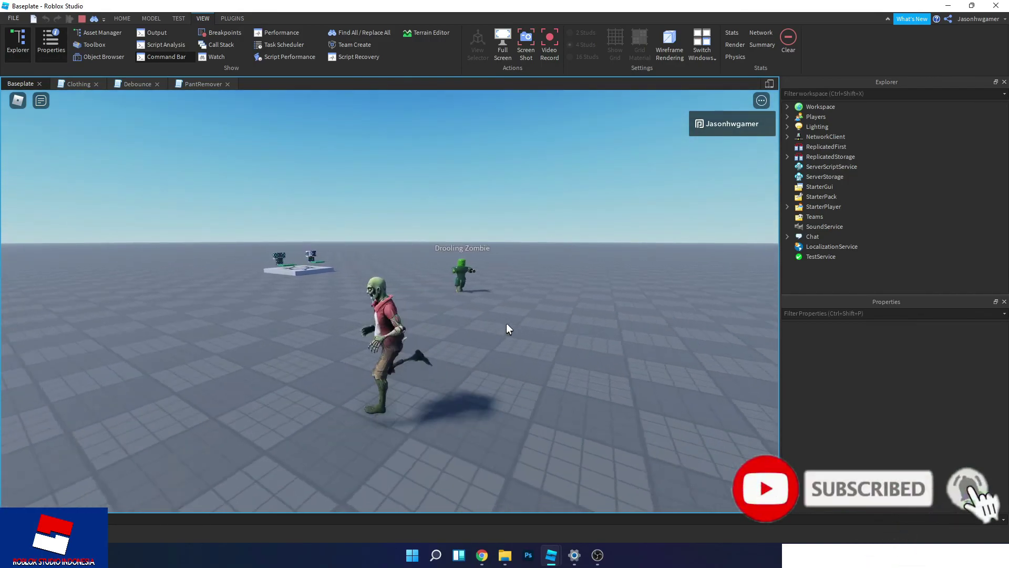
key("a")
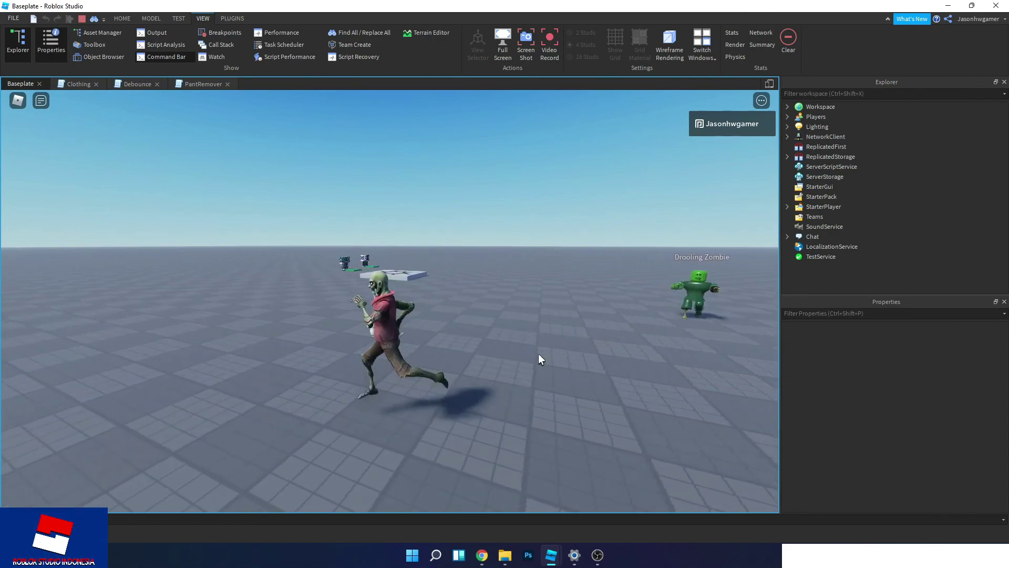